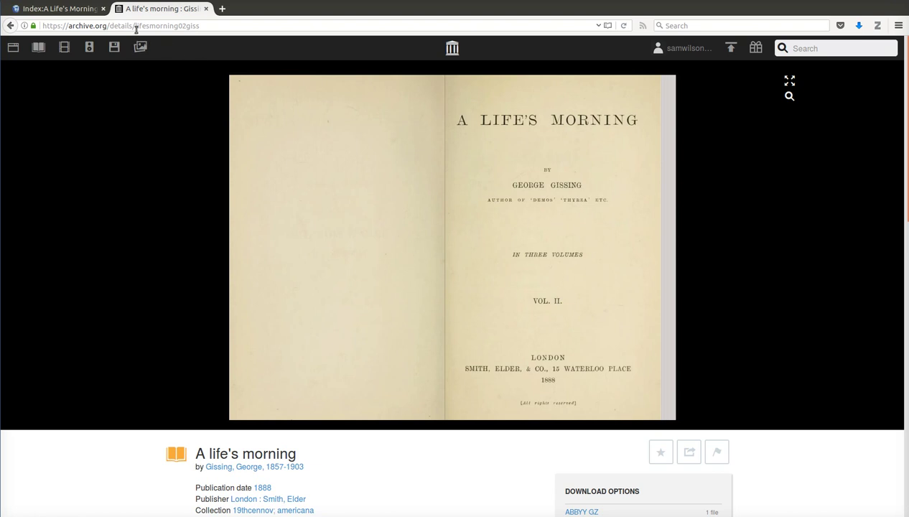
Copy the Internet Archive identifier lifesmorning02giss from the address bar
left_click_drag(135, 26, 200, 26)
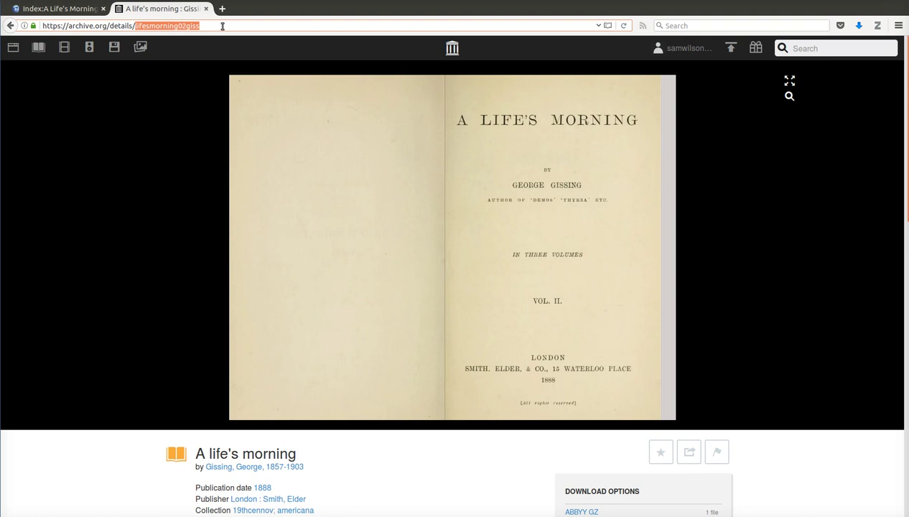
right_click(162, 26)
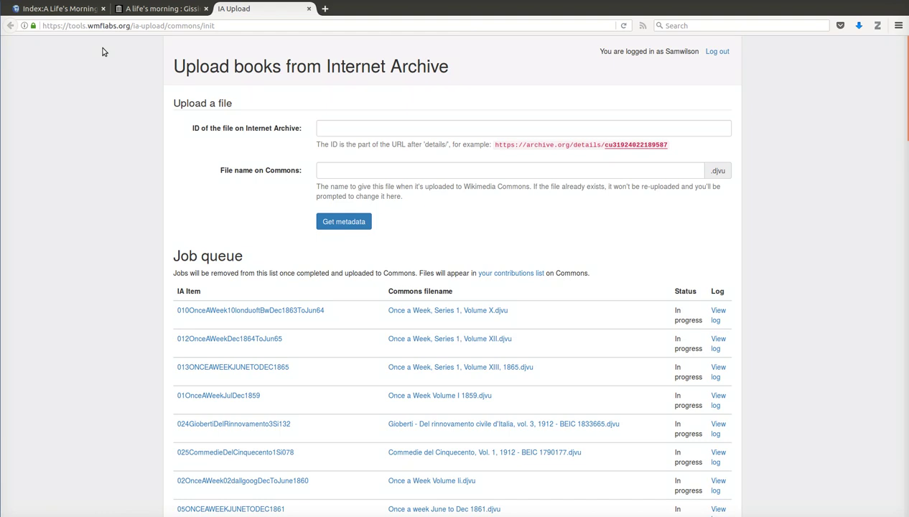
Paste lifesmorning02giss into the IA Upload archive ID field
left_click(391, 128)
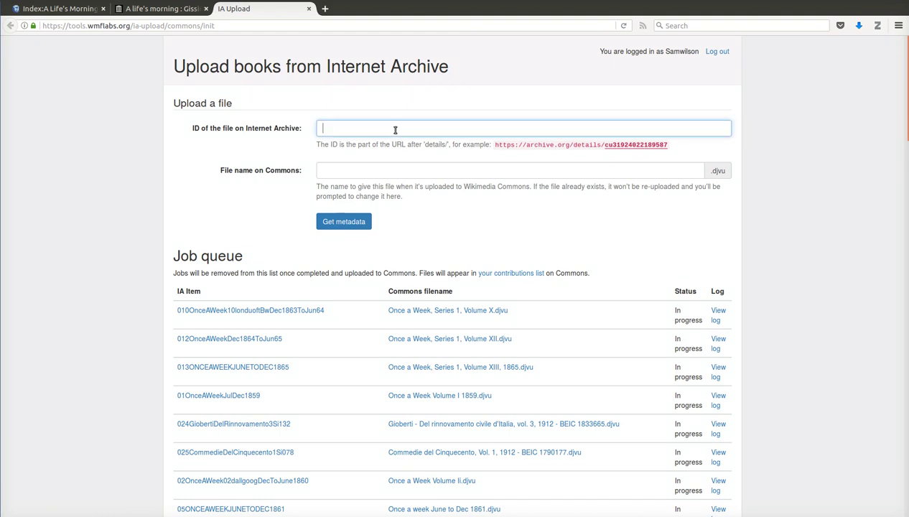
right_click(394, 129)
left_click(431, 175)
Copy the volume 1 file name from its Wikisource Index page into File name
left_click(346, 170)
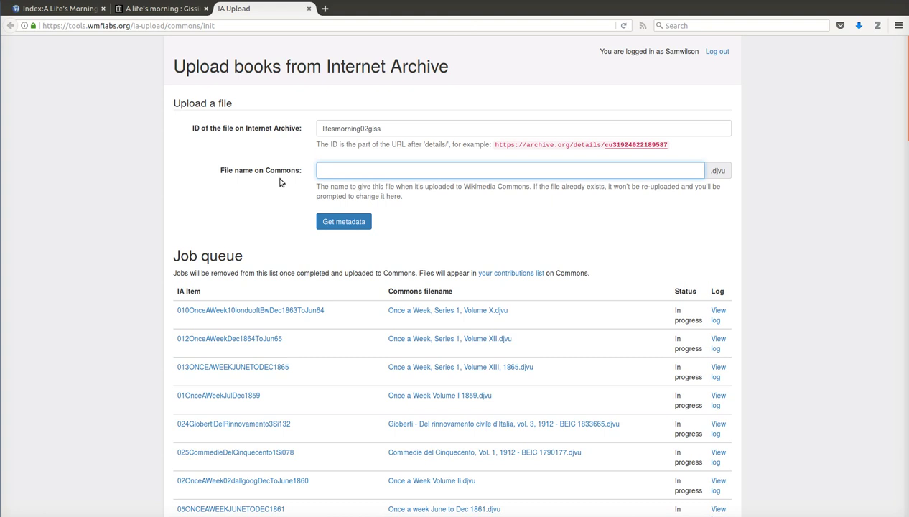
left_click(69, 8)
left_click_drag(135, 94, 434, 94)
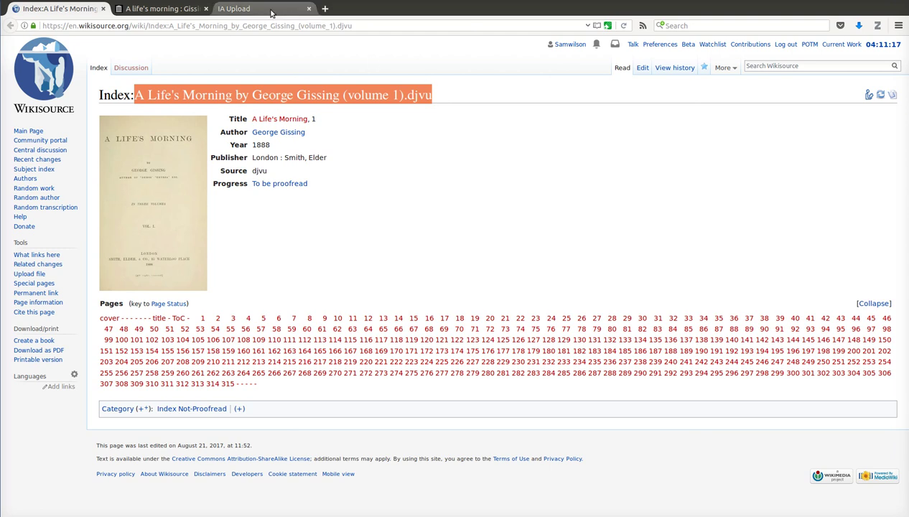
right_click(277, 92)
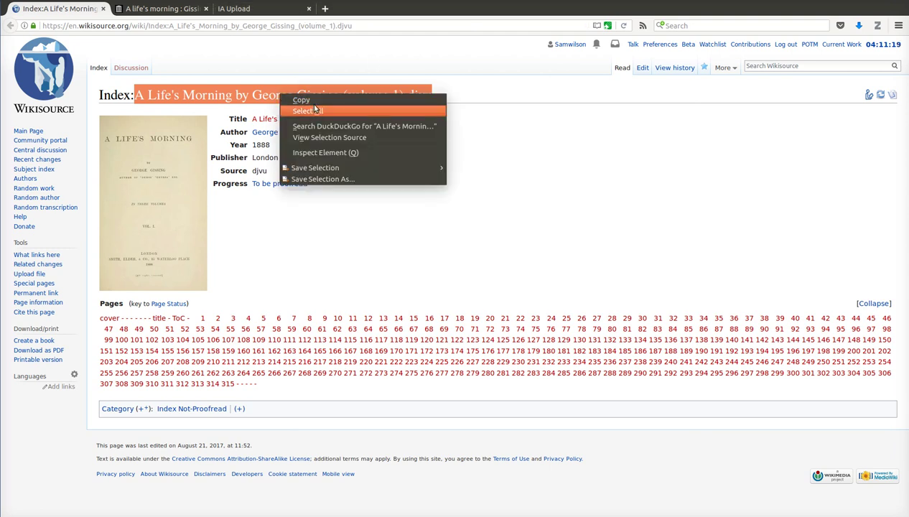
left_click(298, 95)
left_click(244, 8)
right_click(346, 172)
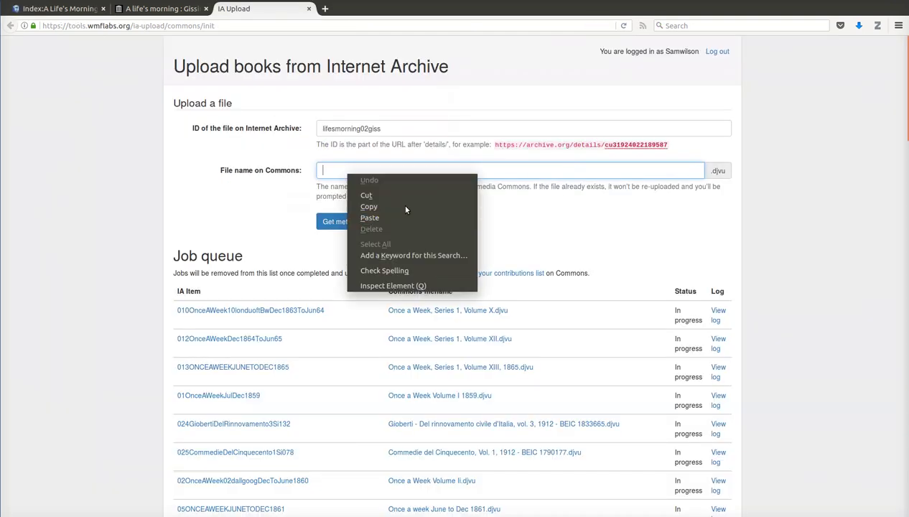
left_click(417, 219)
Change the file name's volume number to 2 and remove the duplicate .djvu extension
double_click(462, 171)
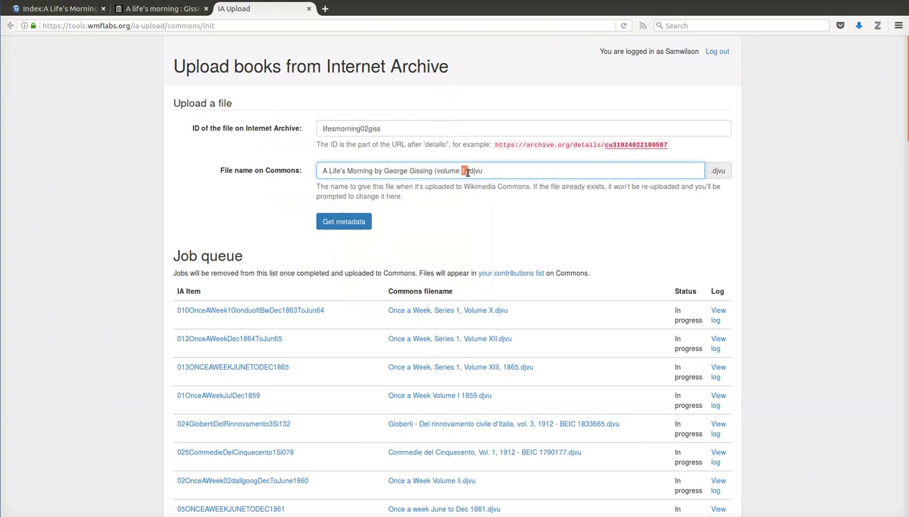
type("2")
left_click_drag(469, 170, 491, 170)
key("BackSpace")
Fetch the metadata, keep 'Use existing DjVu' as source, and choose 'No, leave it in' for the first page
left_click(359, 221)
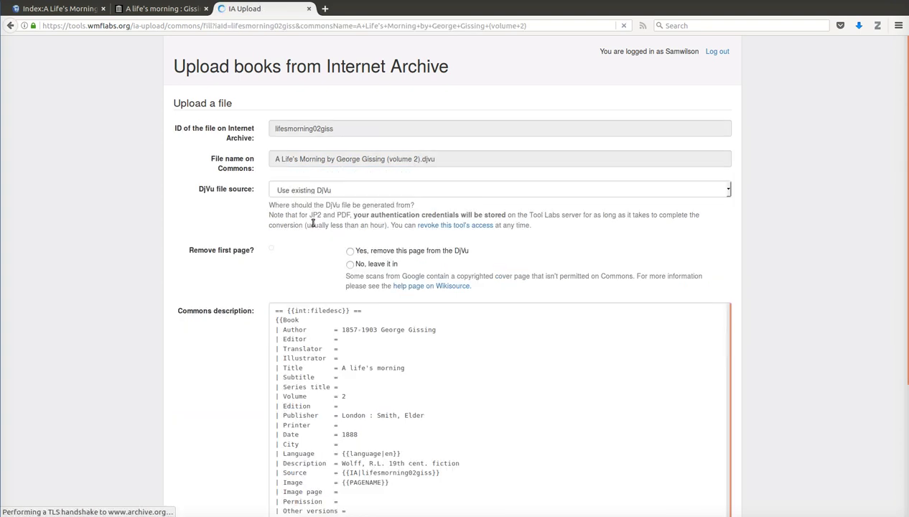
scroll(251, 208, "down", 1)
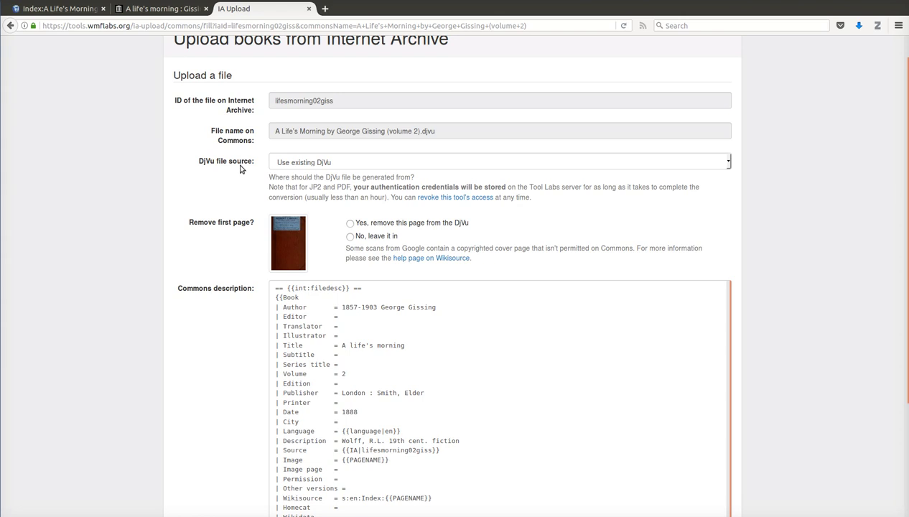
left_click(345, 163)
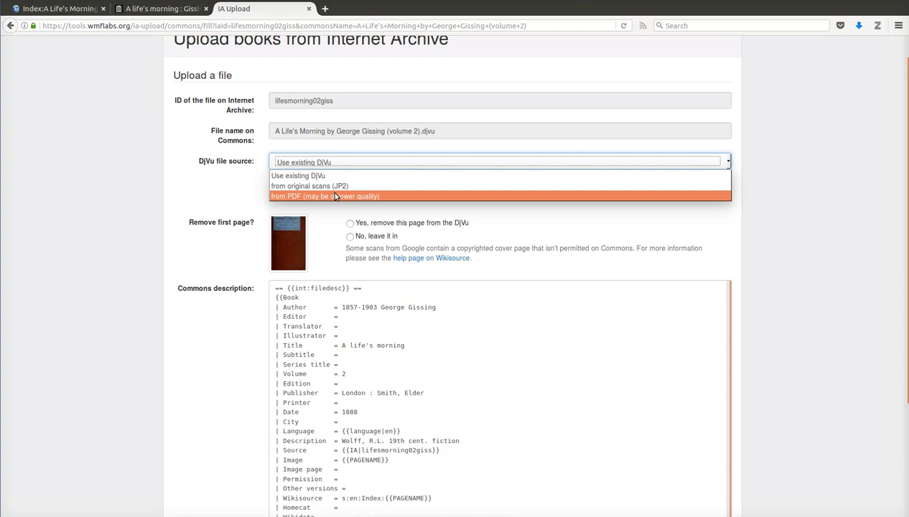
left_click(391, 179)
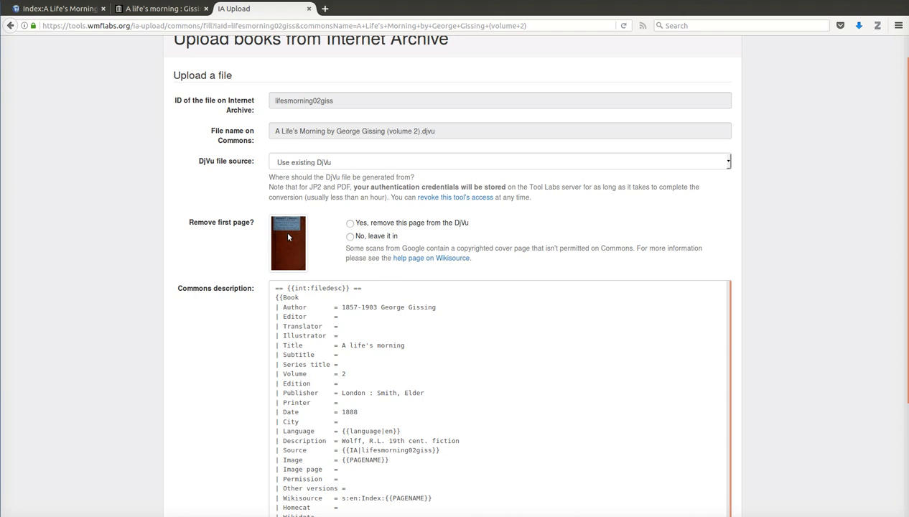
left_click(382, 236)
Delete '1857-1903' from the Commons description's Author line, leaving 'George Gissing'
scroll(229, 309, "down", 3)
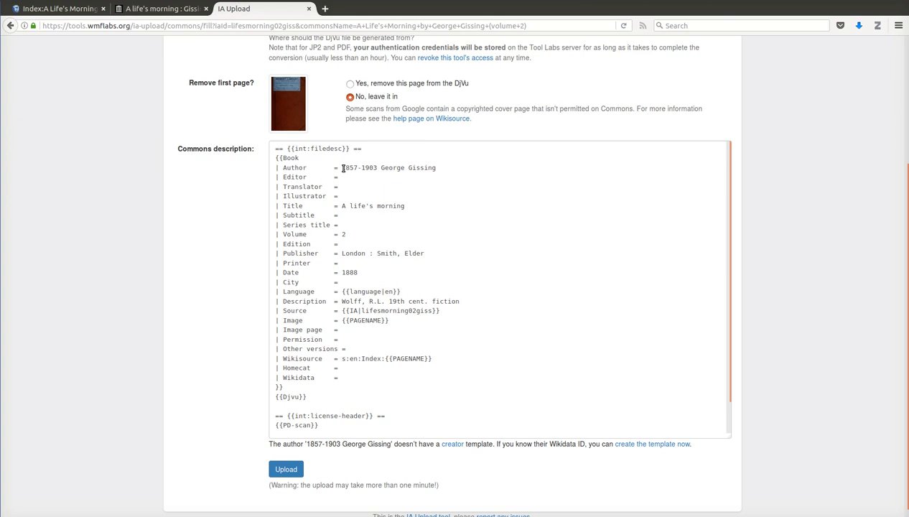
left_click_drag(342, 168, 378, 168)
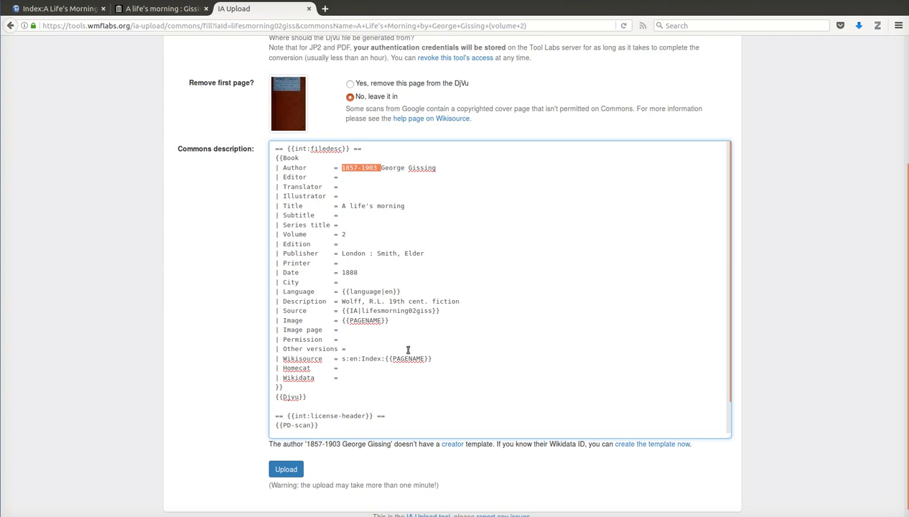
left_click(371, 310)
double_click(371, 310)
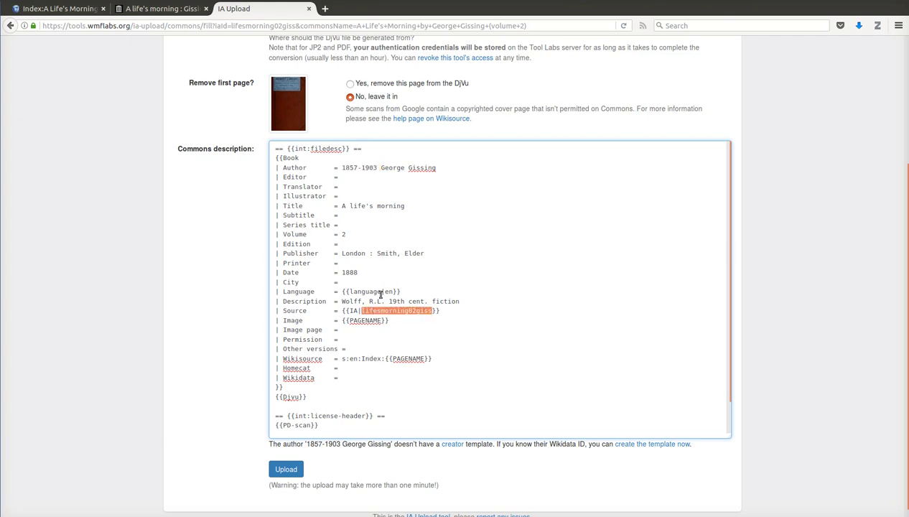
left_click(361, 167)
left_click_drag(342, 167, 384, 169)
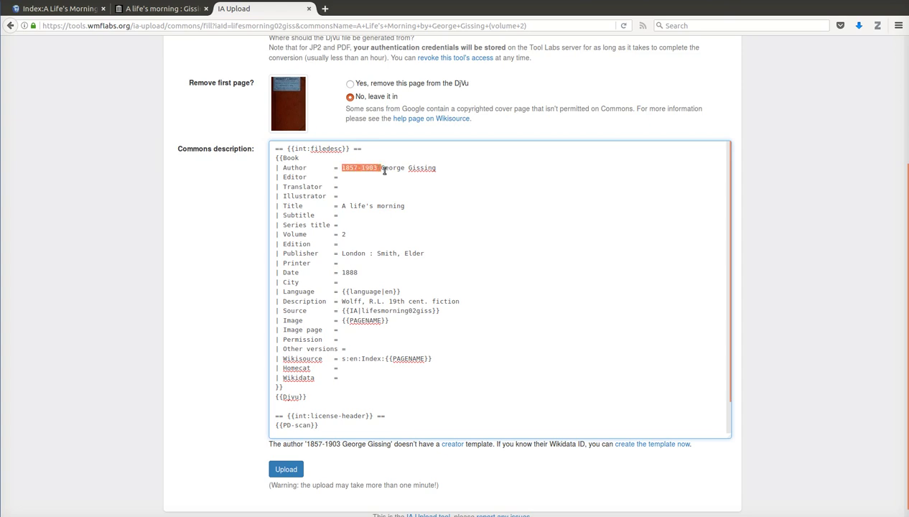
key("BackSpace")
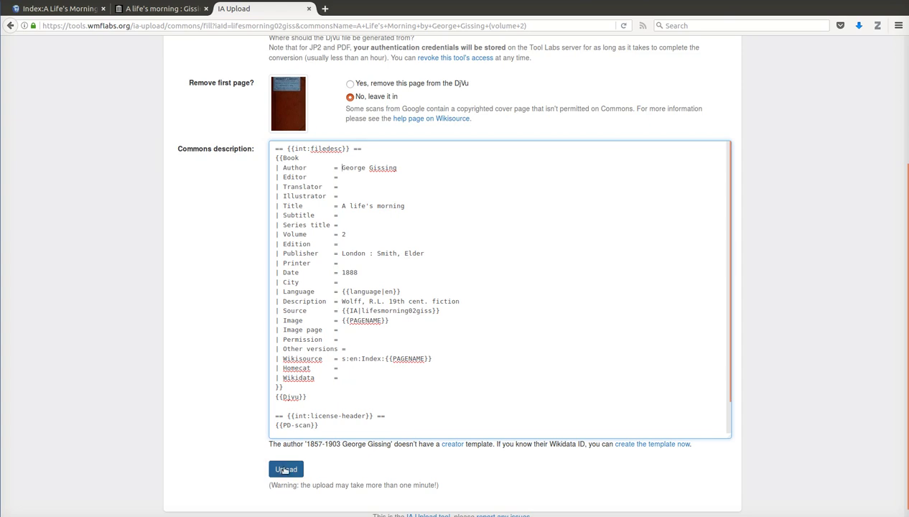
Upload the volume 2 DjVu to Commons and open the uploaded file's page
left_click(285, 470)
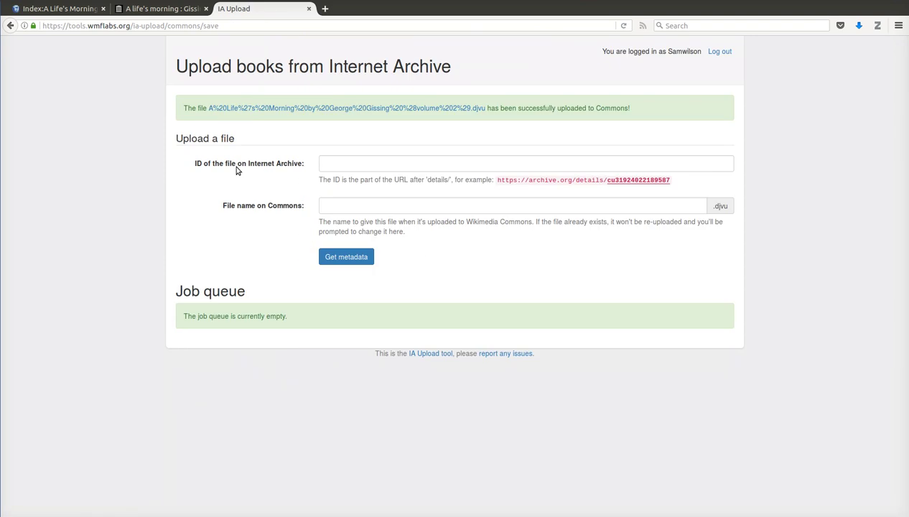
left_click(261, 108)
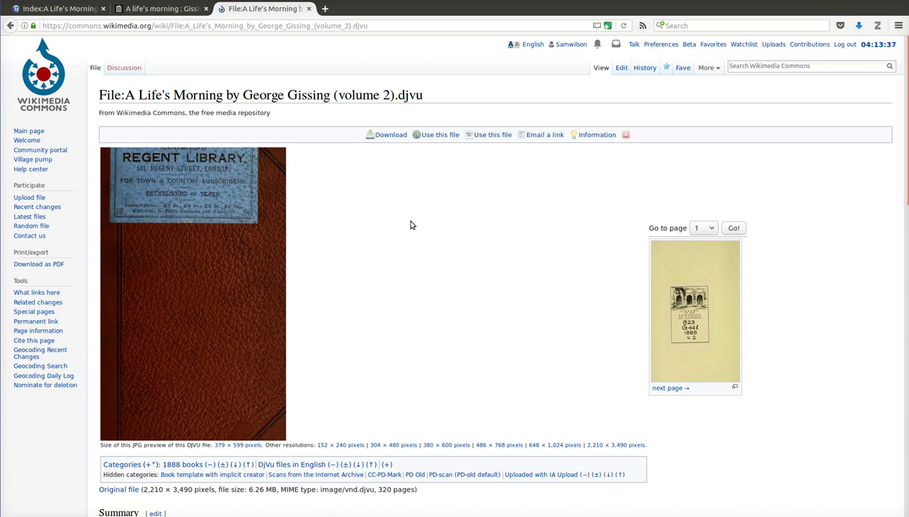
Follow the Summary's Wikisource 'transcribed at' link to the volume 2 Index page
scroll(411, 225, "down", 5)
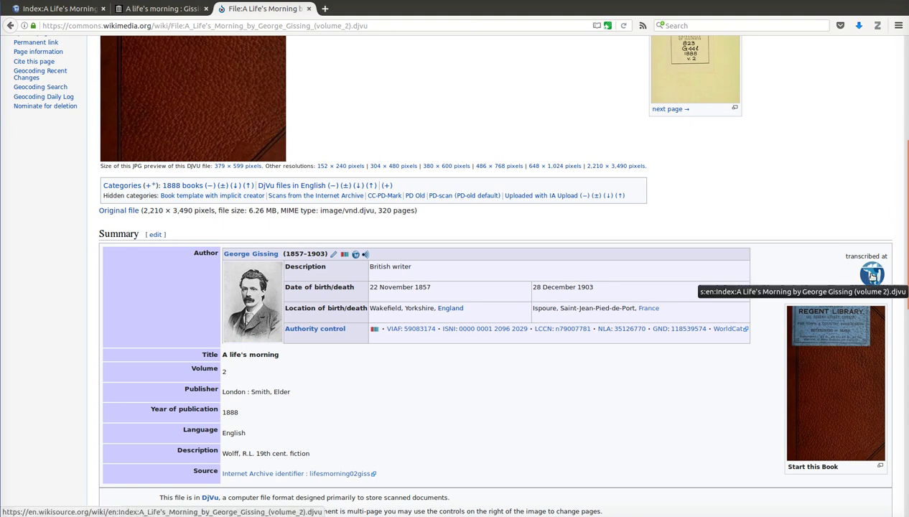
left_click(872, 276)
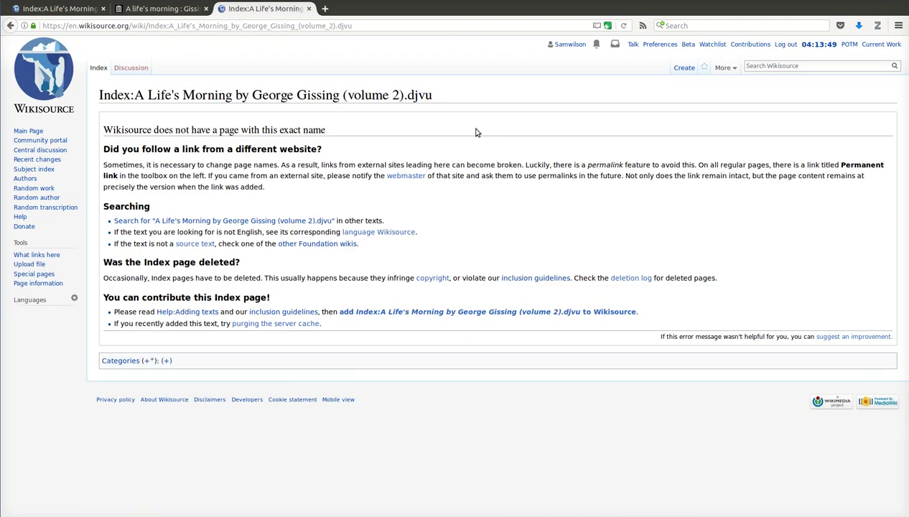
Create the Index page and set Title to [[A Life's Morning]]
left_click(679, 72)
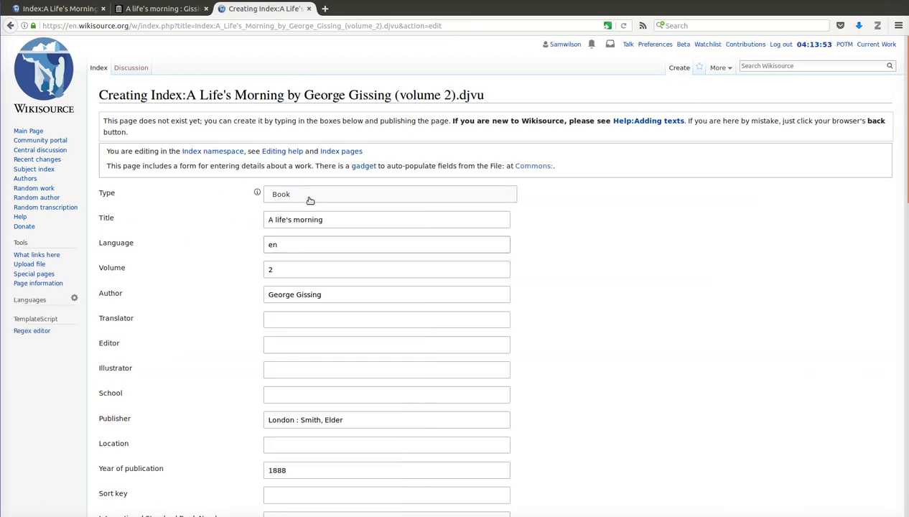
left_click(275, 222)
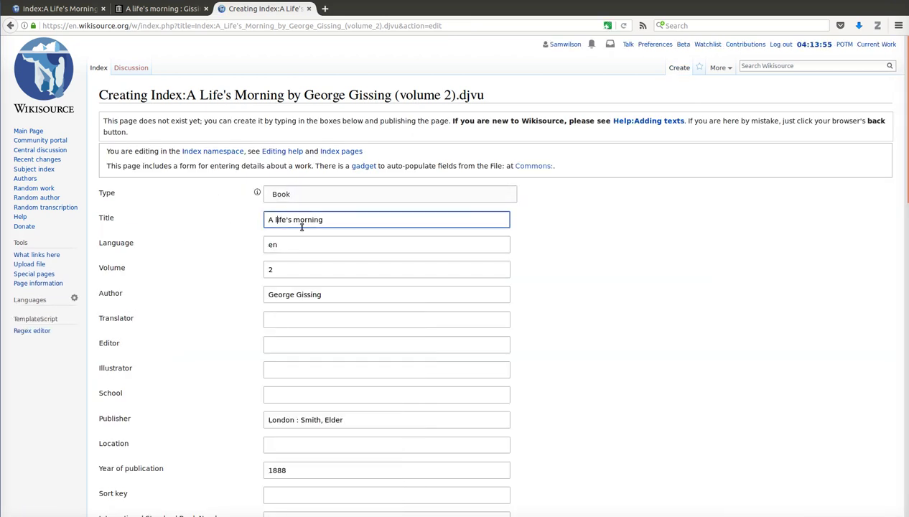
key("Delete")
type("L")
left_click(301, 226)
key("BackSpace")
type("M")
type("]]")
key("Home")
type("[")
type("[")
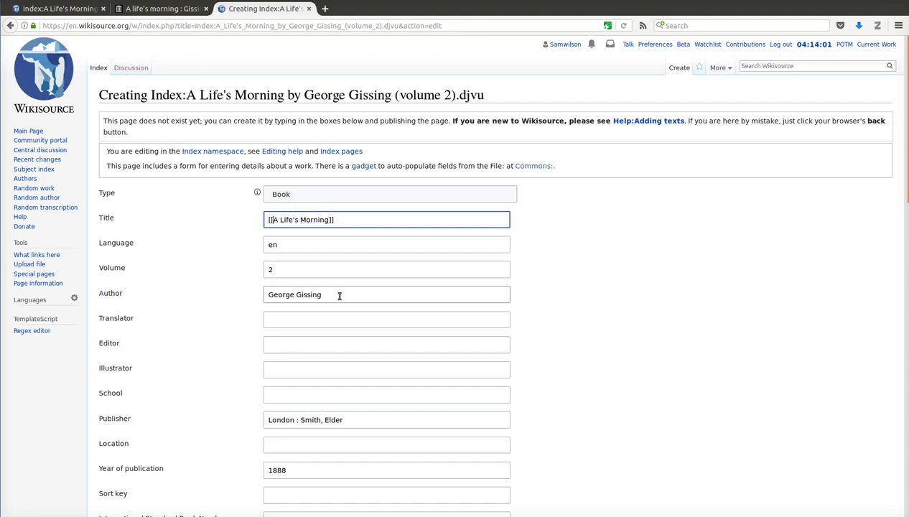
Set Author to [[Author:George Gissing|George Gissing]]
left_click(338, 295)
key("ctrl+a")
left_click(338, 293)
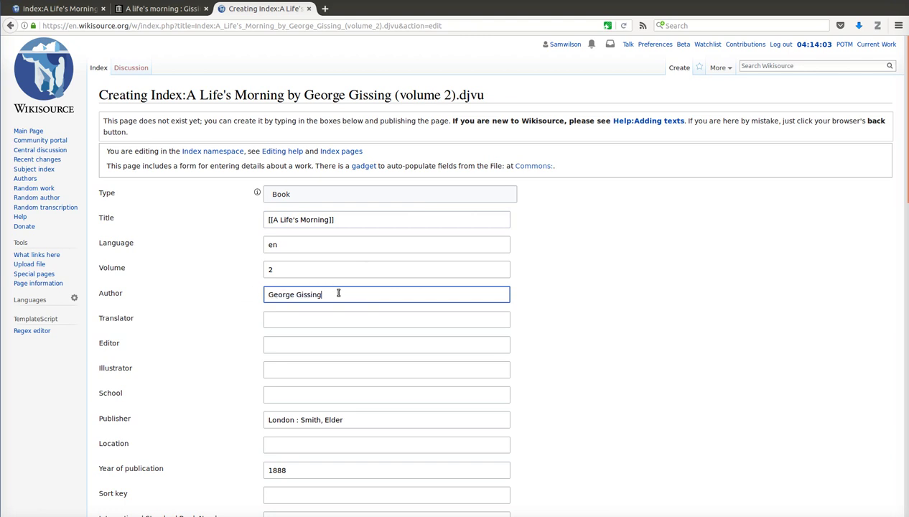
type("[[")
type("Author:George Gissing|George Gissing")
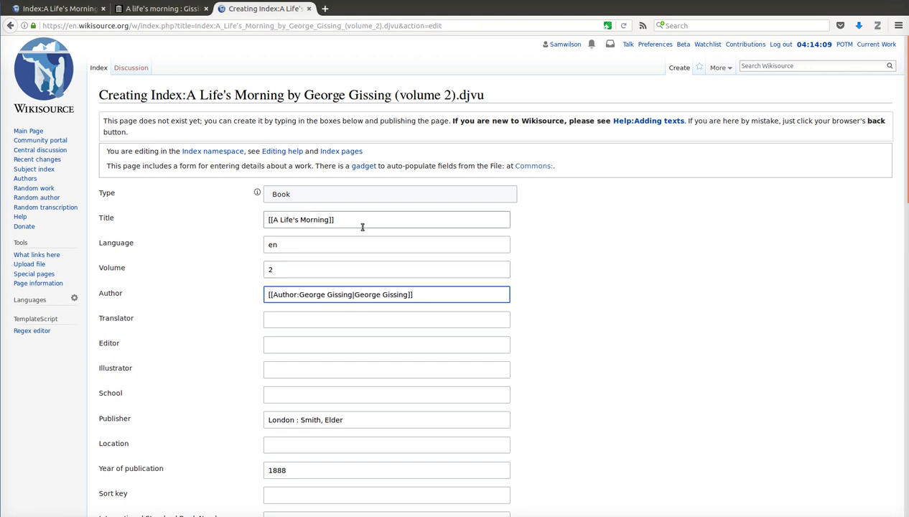
Split the <pagelist/> tag in Pages across lines with an empty line inside
scroll(582, 322, "down", 5)
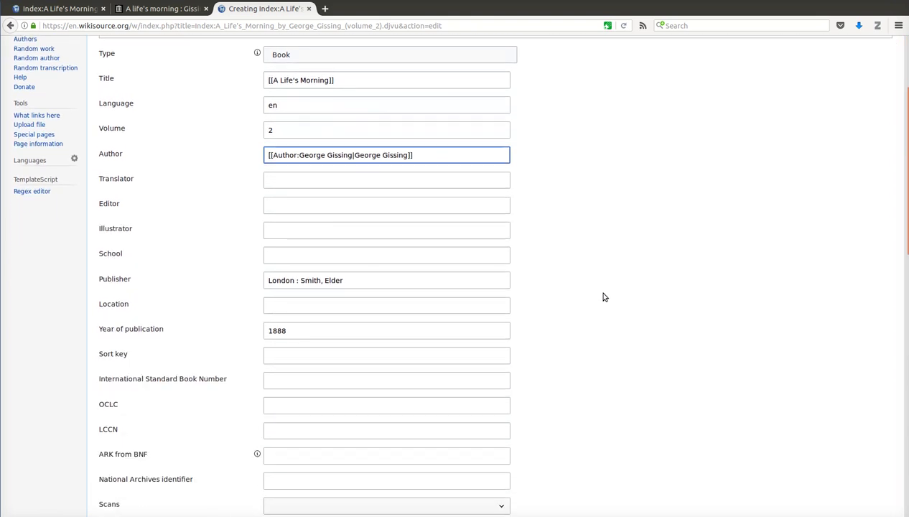
scroll(603, 297, "down", 3)
scroll(635, 290, "down", 6)
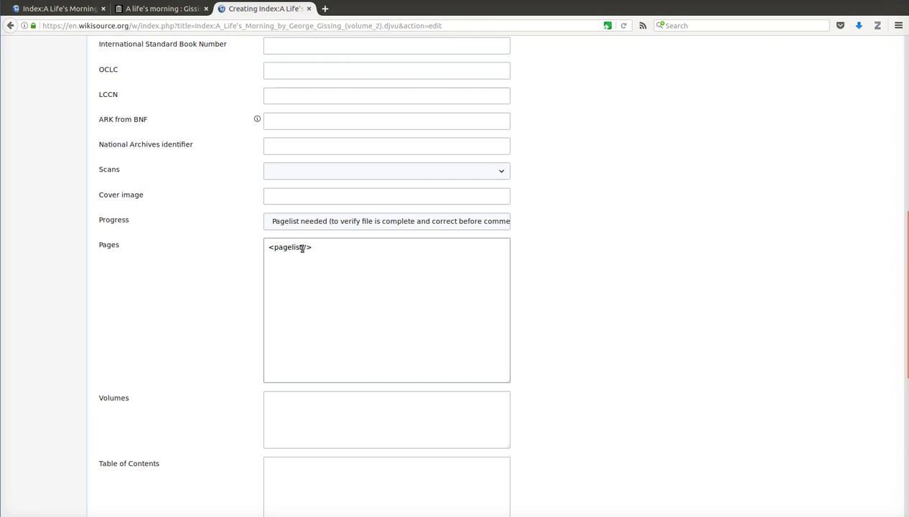
left_click(301, 247)
key("Return")
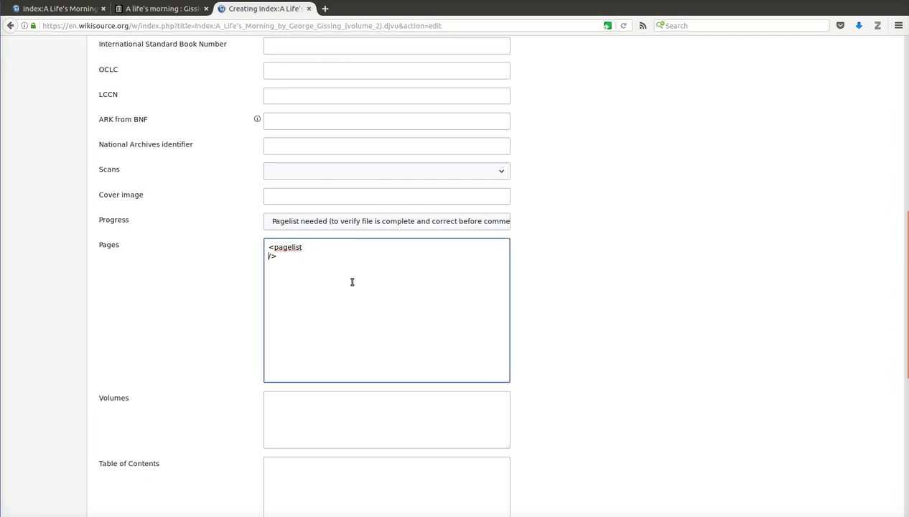
key("Return")
key("Up")
Preview the new Index page, then open the scan's file page in a new tab
scroll(201, 289, "down", 5)
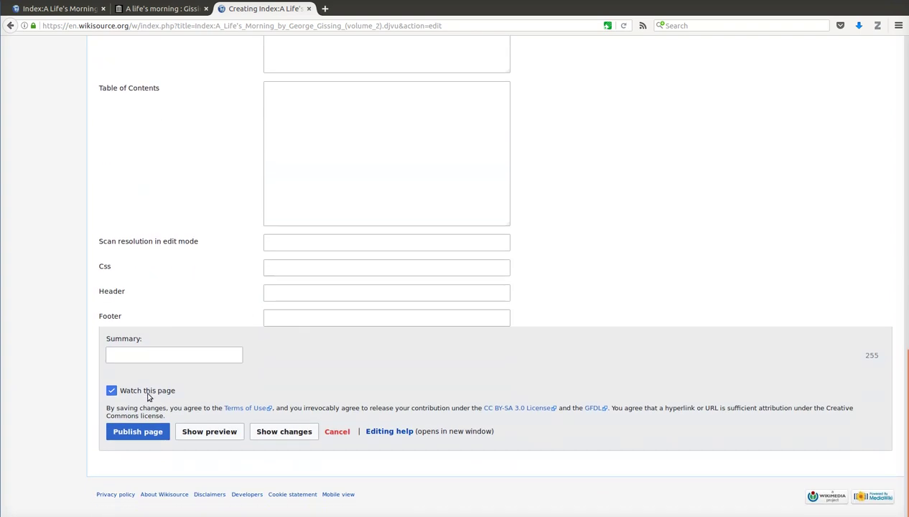
left_click(202, 434)
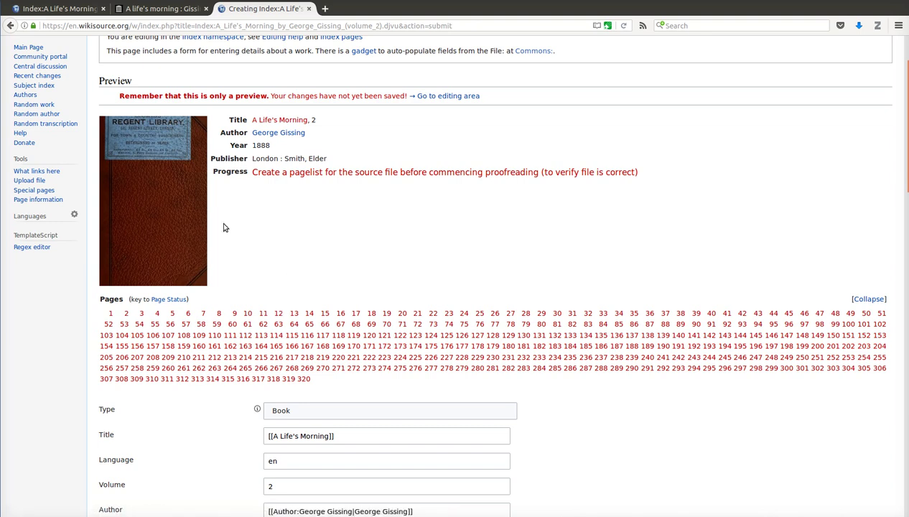
middle_click(185, 226)
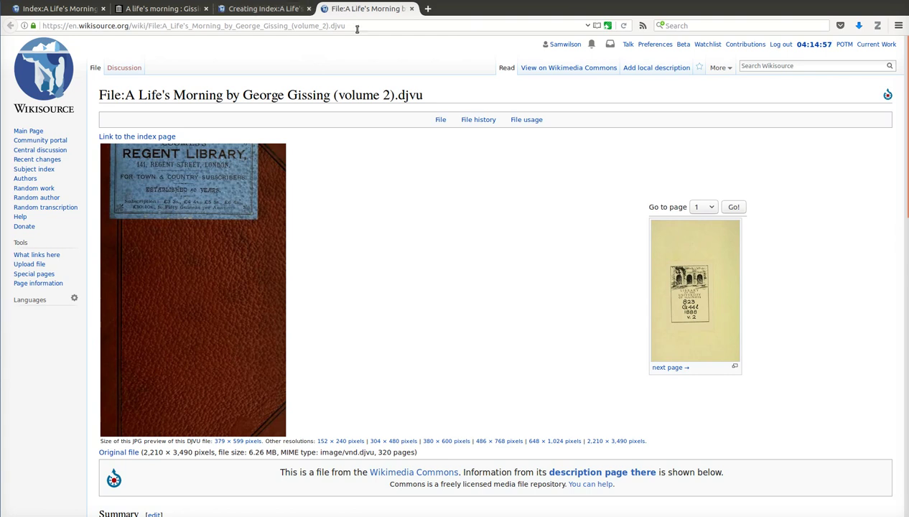
Open the scan in Document Viewer and locate the title page at thumbnail 9
left_click(244, 256)
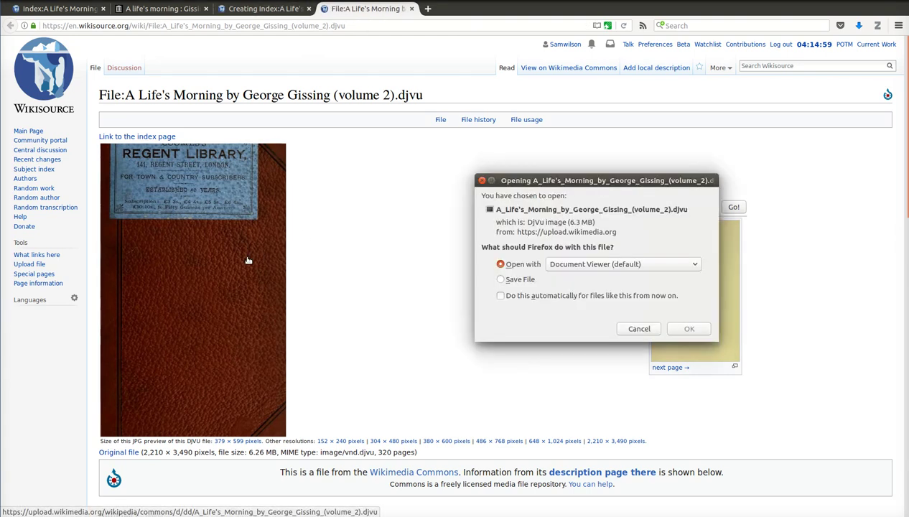
left_click(687, 328)
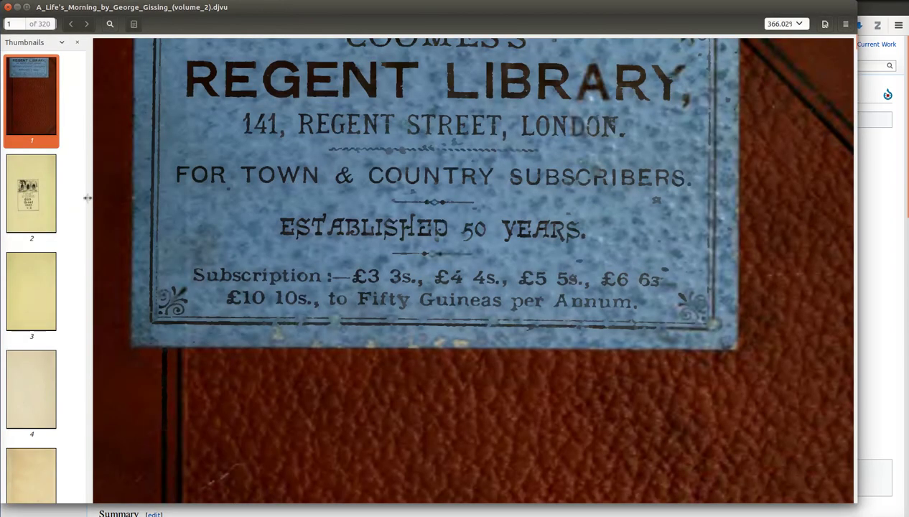
mouse_move(105, 195)
left_mouse_down()
mouse_move(531, 189)
mouse_move(524, 190)
left_mouse_up()
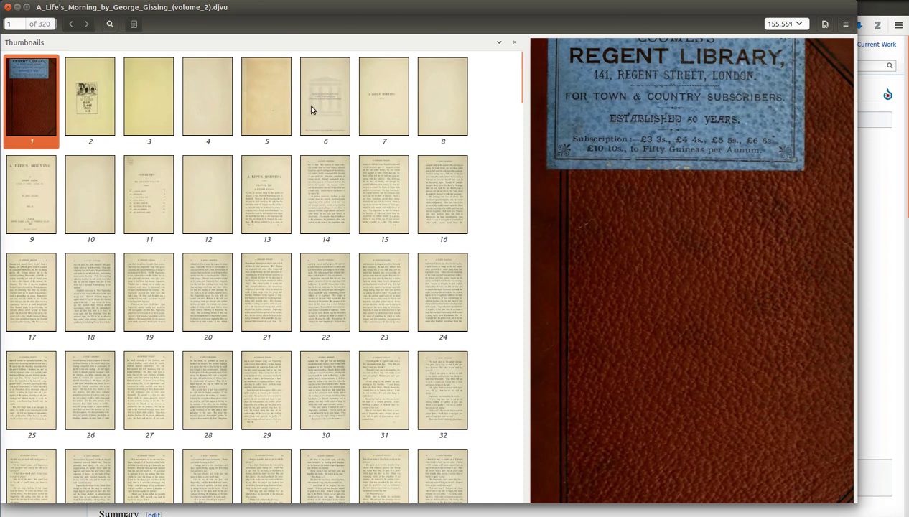
left_click(26, 198)
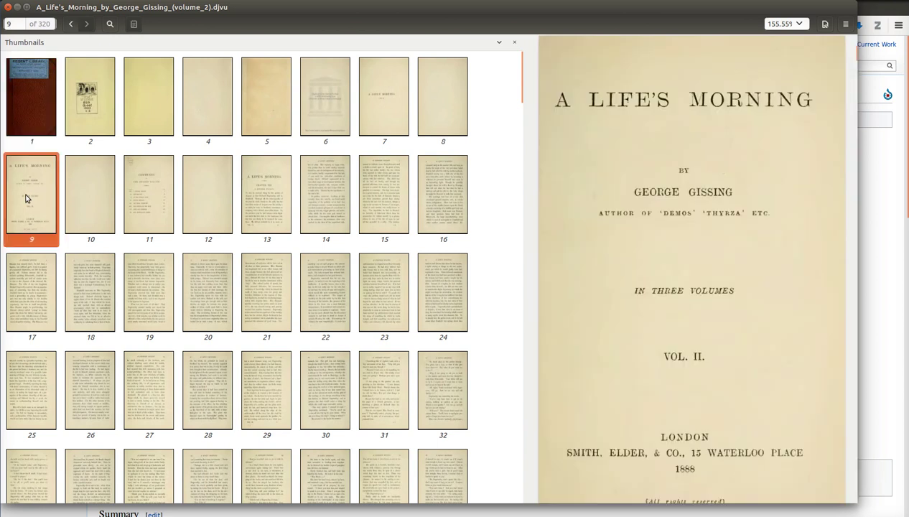
key("alt+Tab")
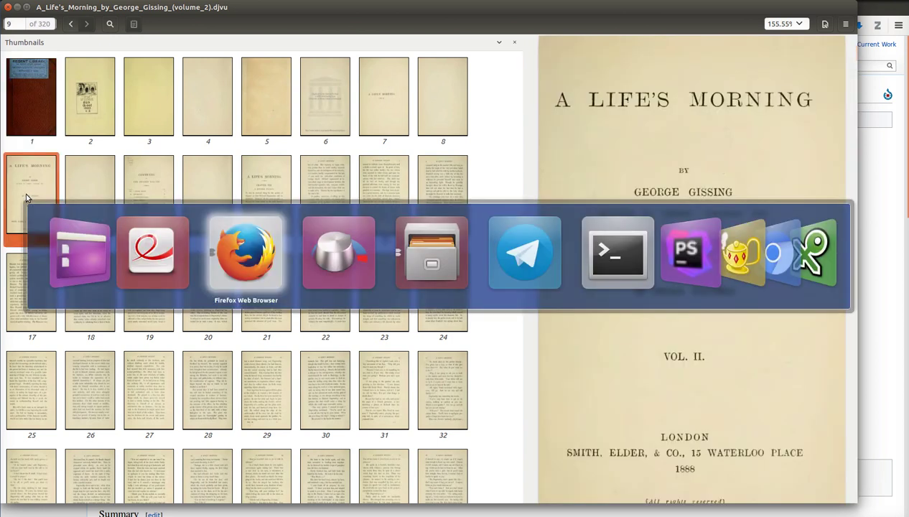
key("Tab")
key("shift+Tab")
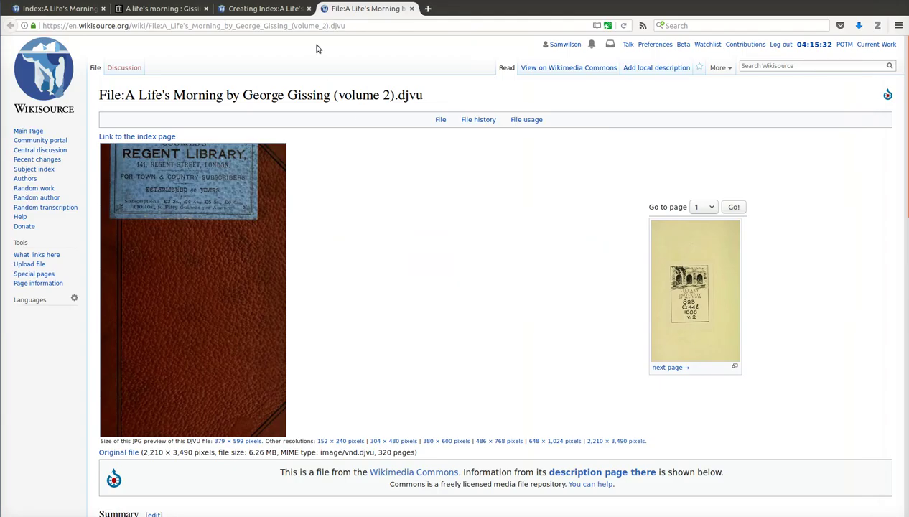
Add pagelist entries 1=cover, 2-8=- and 9=ToC inside the <pagelist /> tag
left_click(288, 9)
scroll(295, 211, "down", 3)
scroll(213, 313, "down", 7)
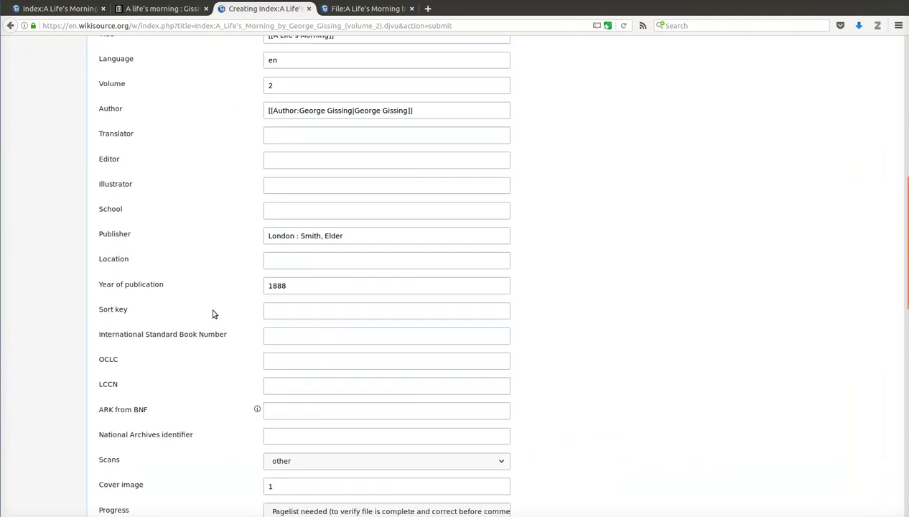
scroll(213, 314, "down", 6)
scroll(213, 313, "down", 3)
left_click(270, 166)
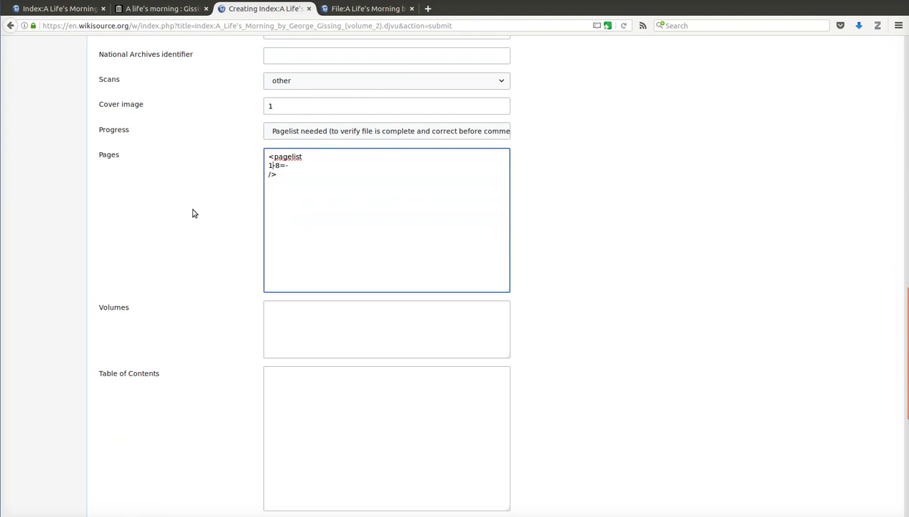
key("Return")
type("cover")
key("Down")
key("Return")
key("Return")
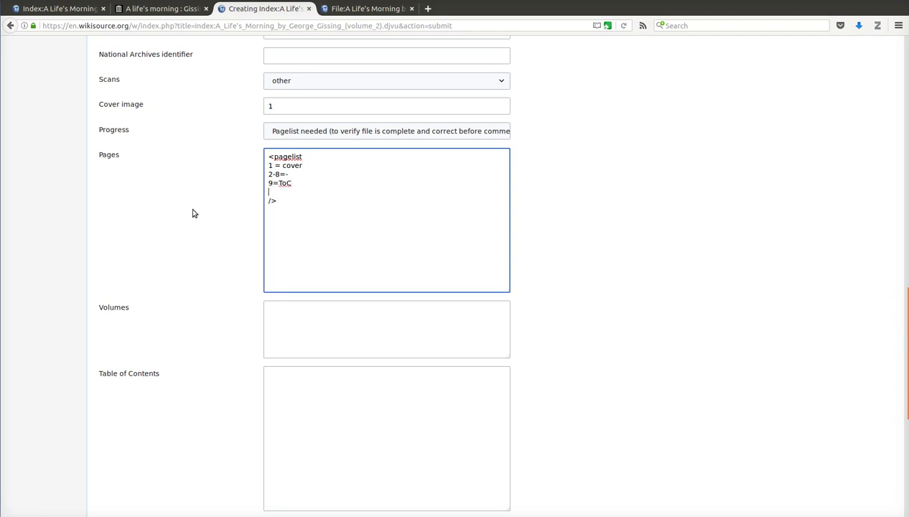
Check scans 9, 11 and 12, then enter 9=Title, 10=-, 11=ToC and 12=- in the pagelist
key("alt+Tab")
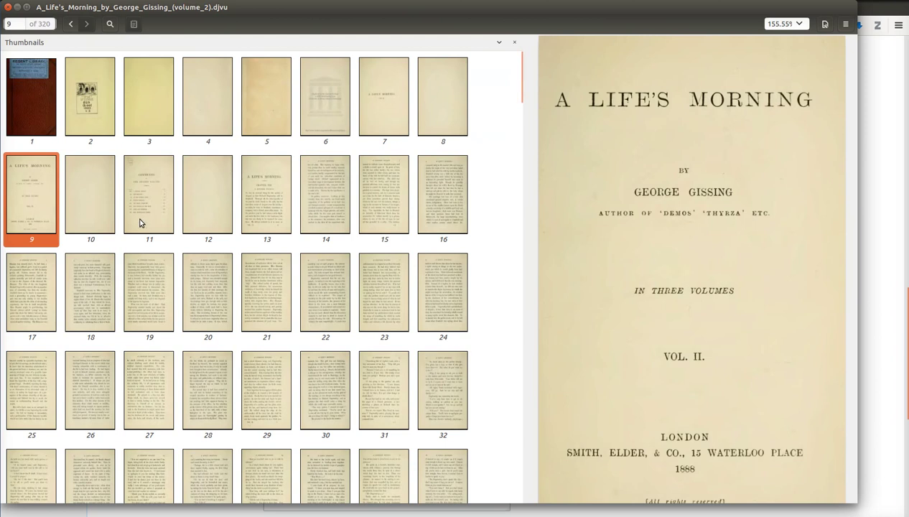
left_click(145, 200)
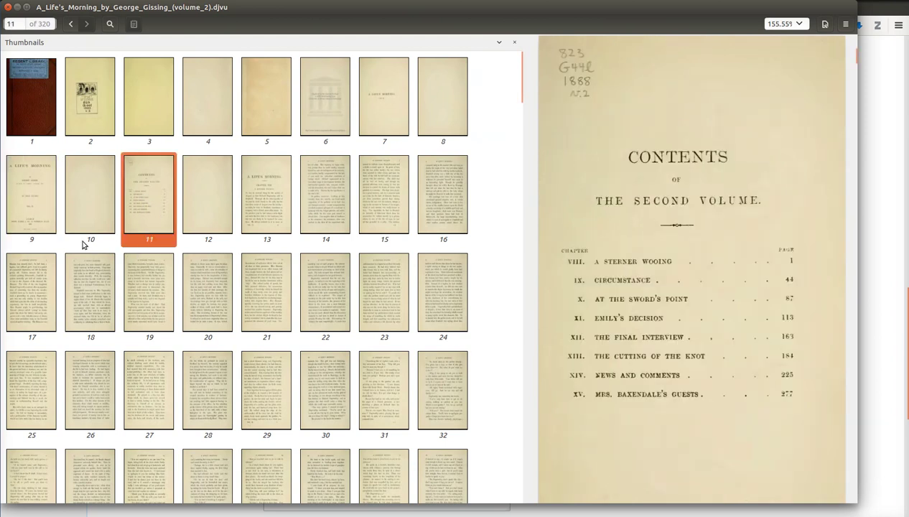
left_click(39, 205)
key("alt+Tab")
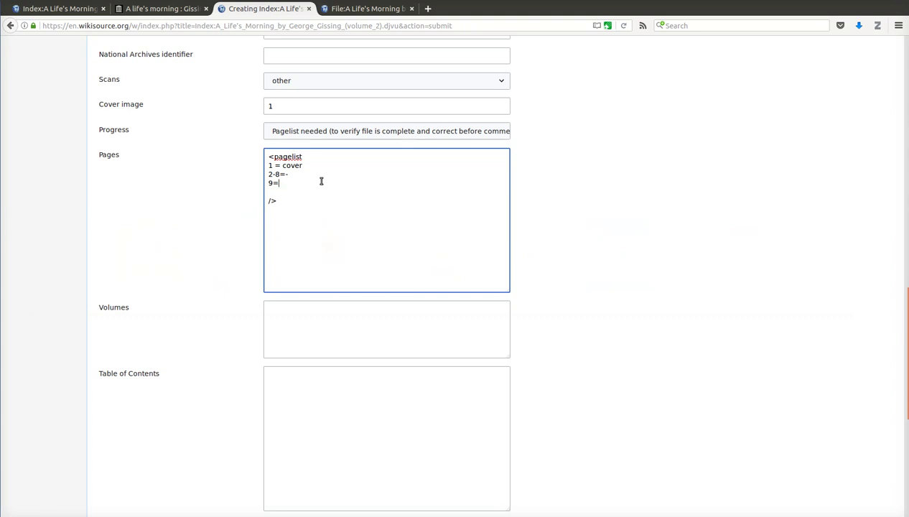
key("Return")
key("Return")
key("alt+Tab")
left_click(203, 205)
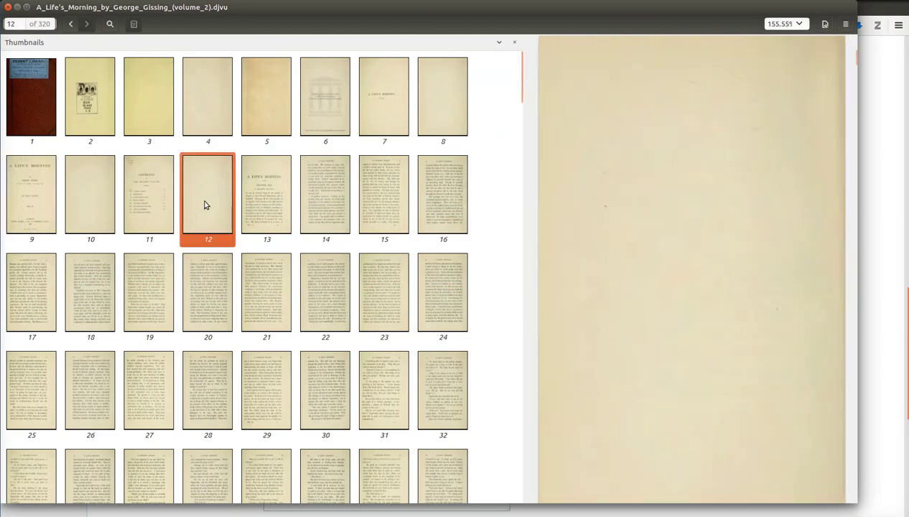
key("alt+Tab")
key("Return")
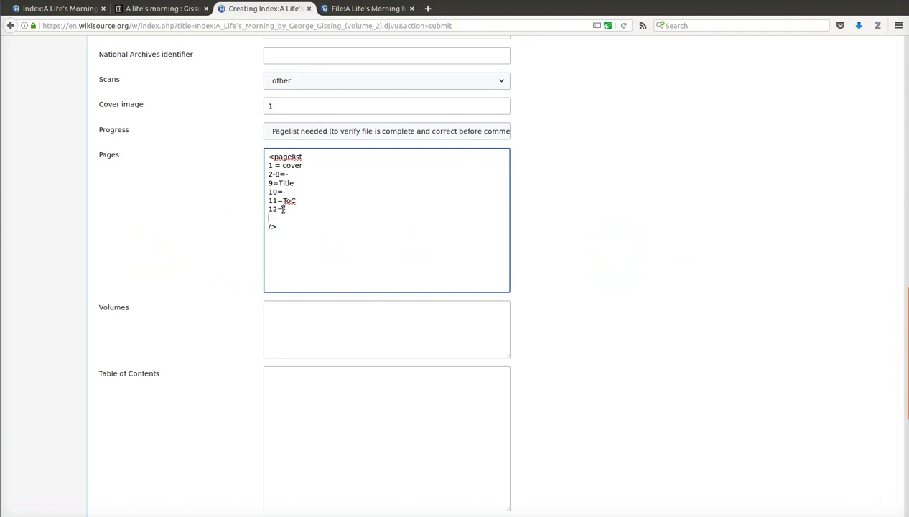
Confirm scan 13 opens Chapter VIII and add 13=1 to the pagelist
key("alt+Tab")
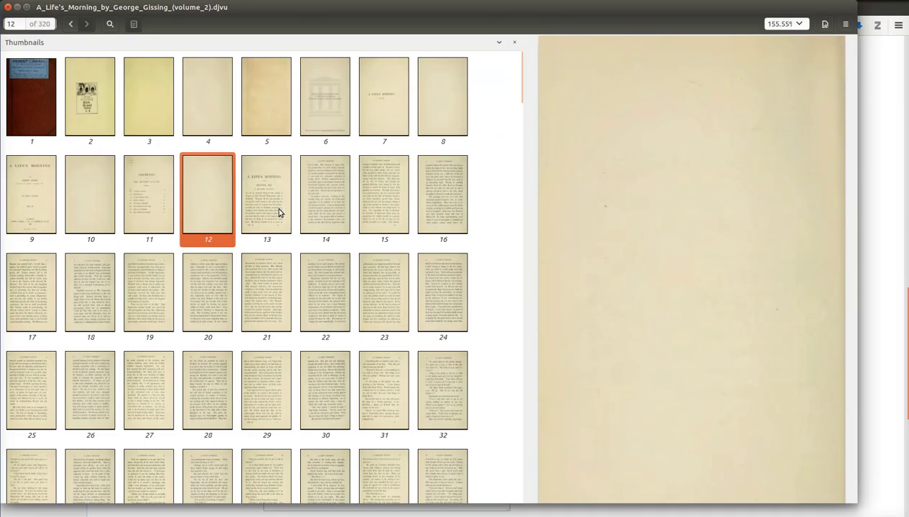
left_click(271, 209)
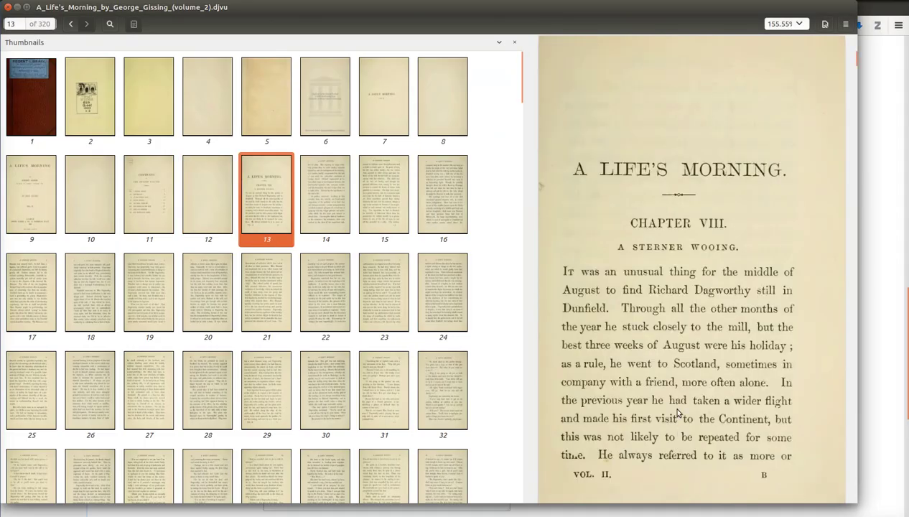
scroll(580, 265, "down", 5)
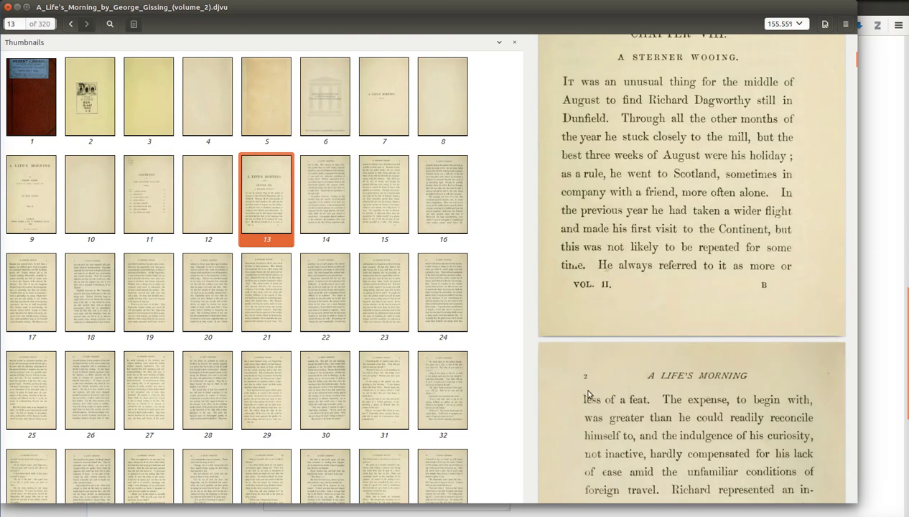
left_click(330, 189)
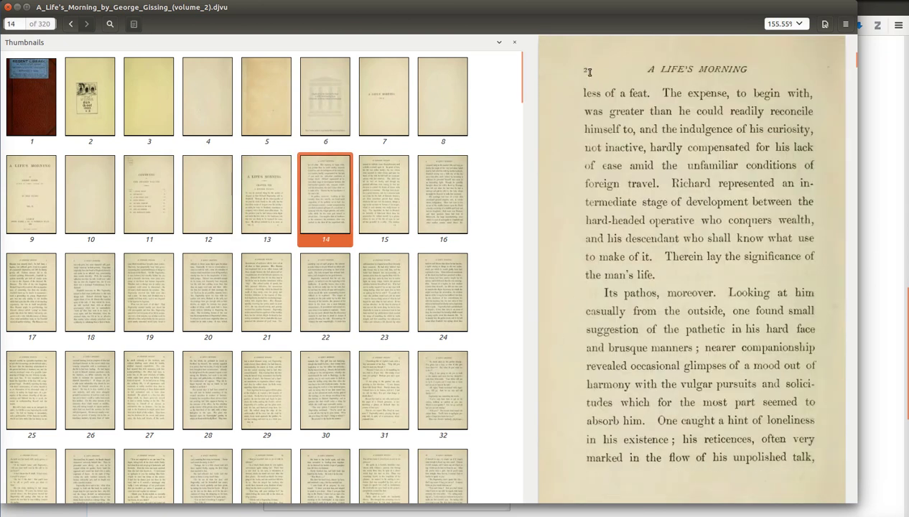
left_click(260, 218)
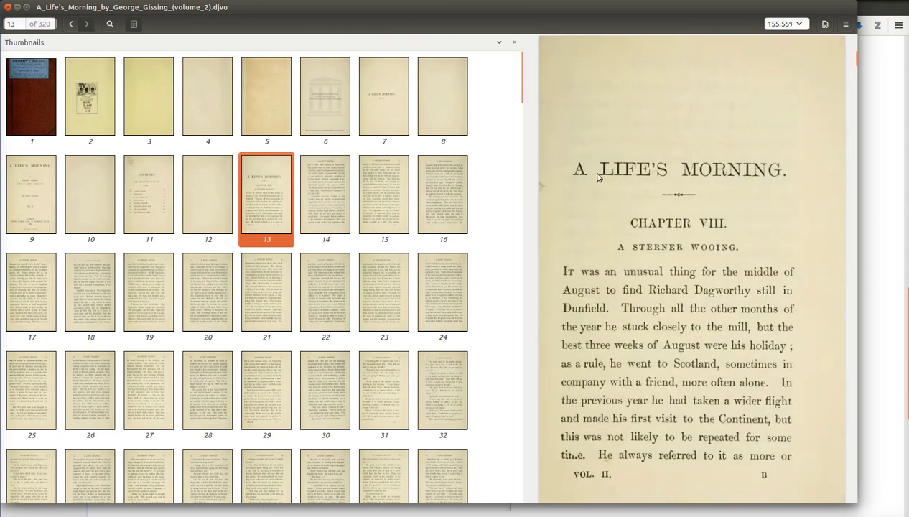
key("alt+Tab")
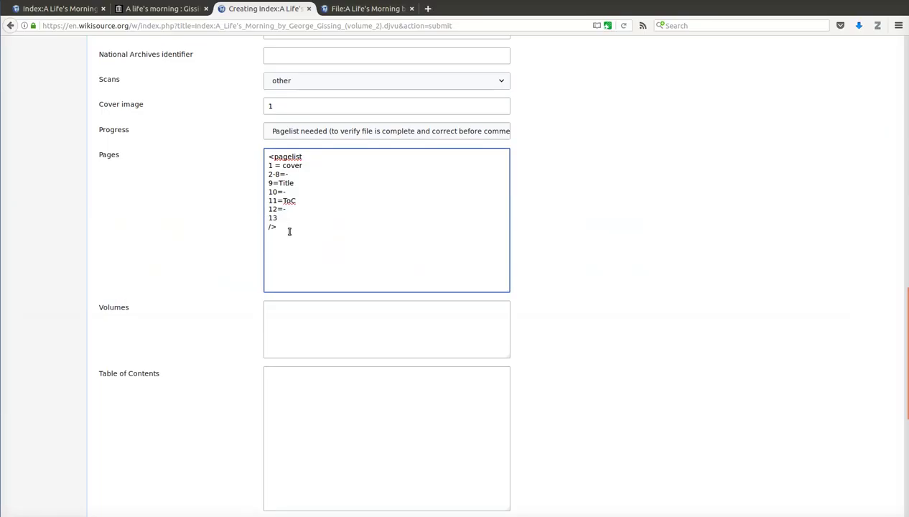
key("Return")
Scroll the Document Viewer thumbnails to confirm the volume ends at scan page 315
key("alt+Tab")
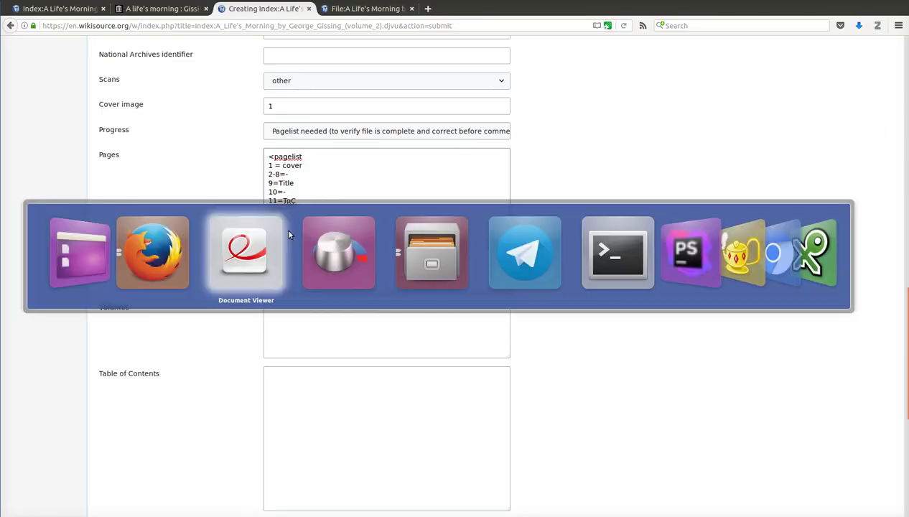
scroll(272, 277, "down", 4)
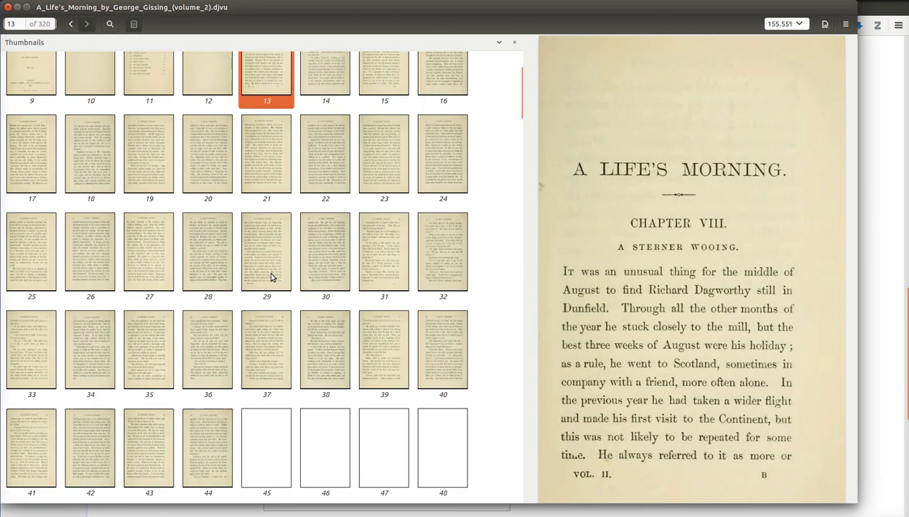
scroll(280, 274, "down", 6)
scroll(280, 279, "down", 6)
scroll(280, 278, "down", 4)
scroll(300, 300, "down", 5)
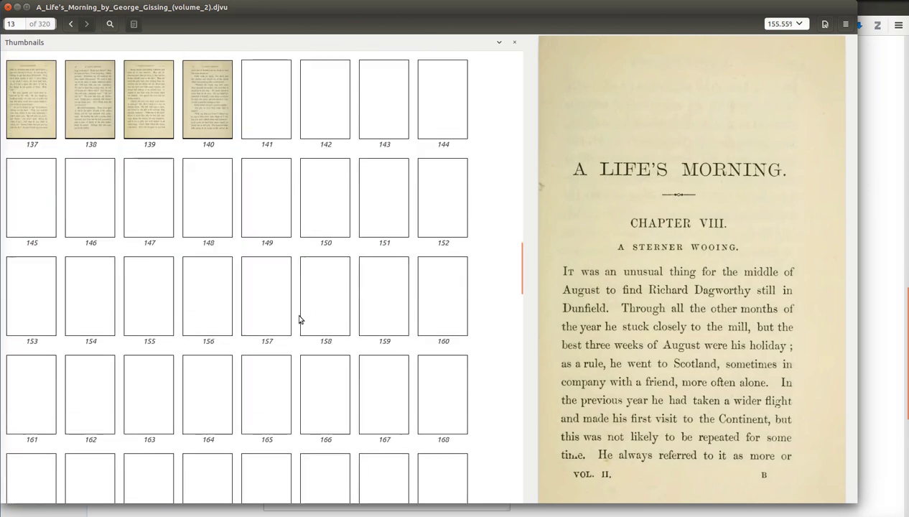
scroll(300, 321, "down", 4)
scroll(303, 341, "down", 5)
scroll(308, 337, "down", 4)
scroll(308, 339, "down", 4)
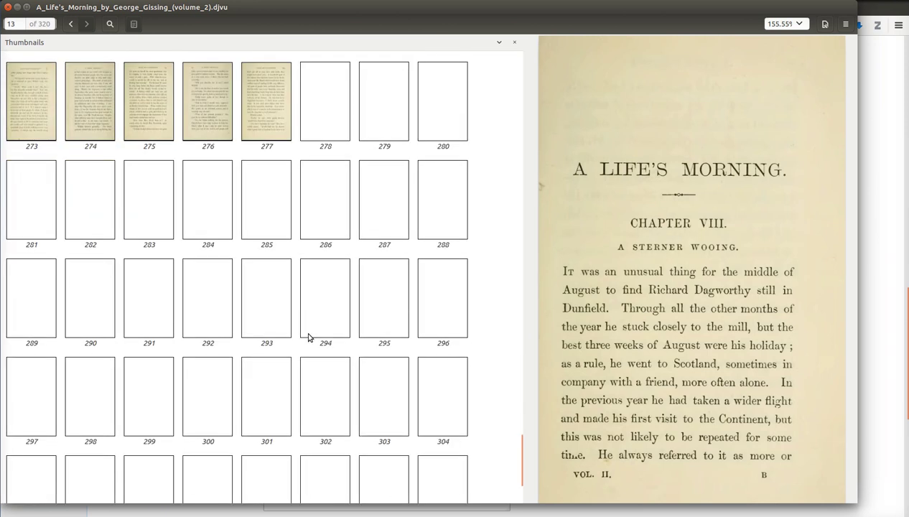
scroll(302, 330, "down", 2)
left_click(149, 450)
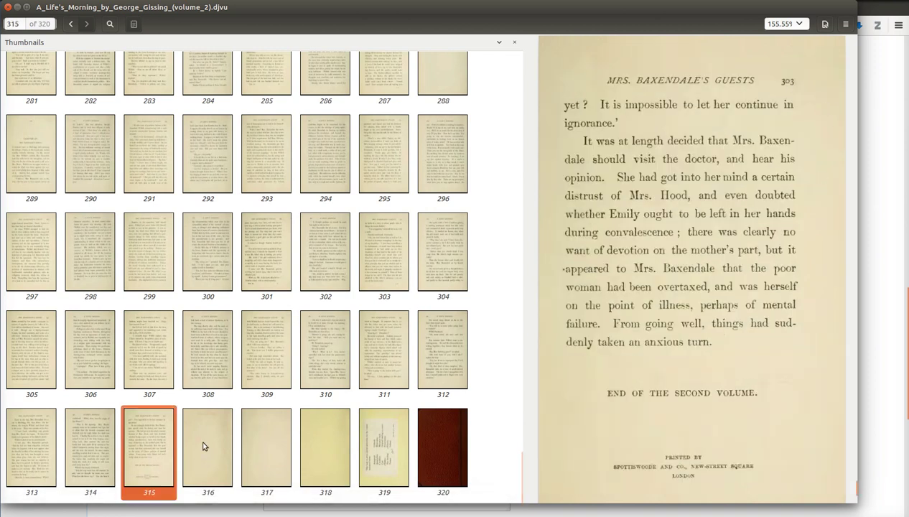
key("alt+Tab")
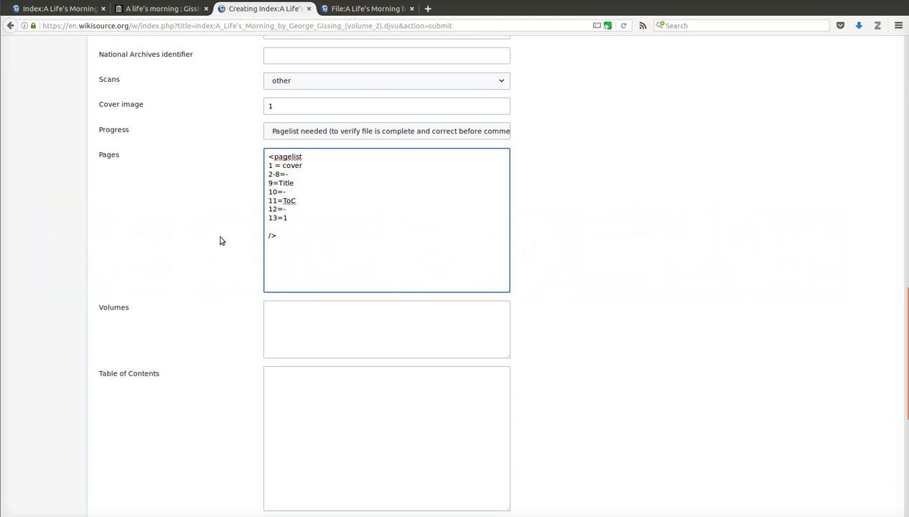
Preview the index page with the updated front-matter pagelist
scroll(187, 287, "down", 3)
scroll(215, 352, "down", 3)
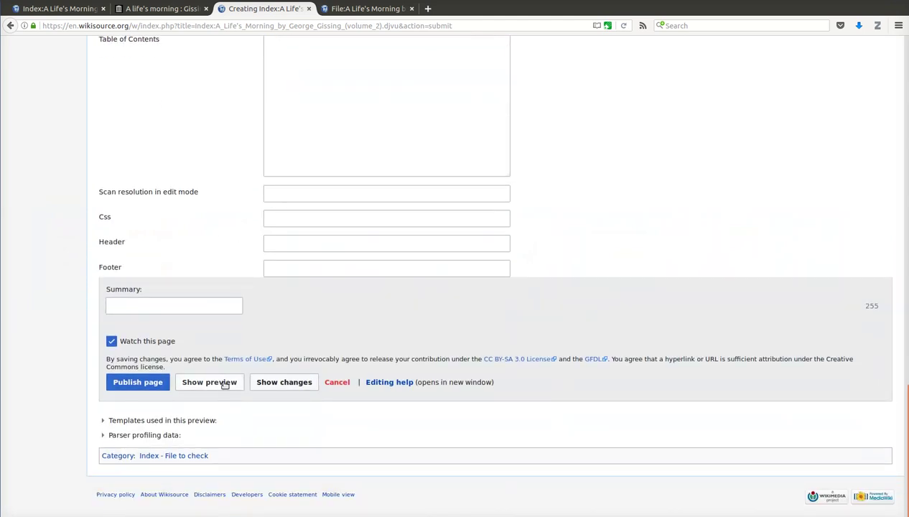
left_click(223, 383)
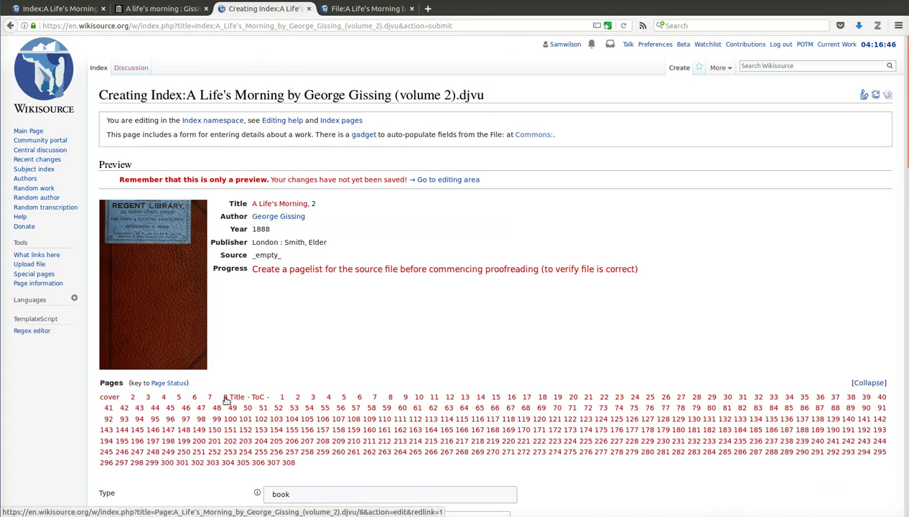
Change the 2-8=- pagelist entry to 2to8=- and return to the preview
scroll(195, 385, "down", 3)
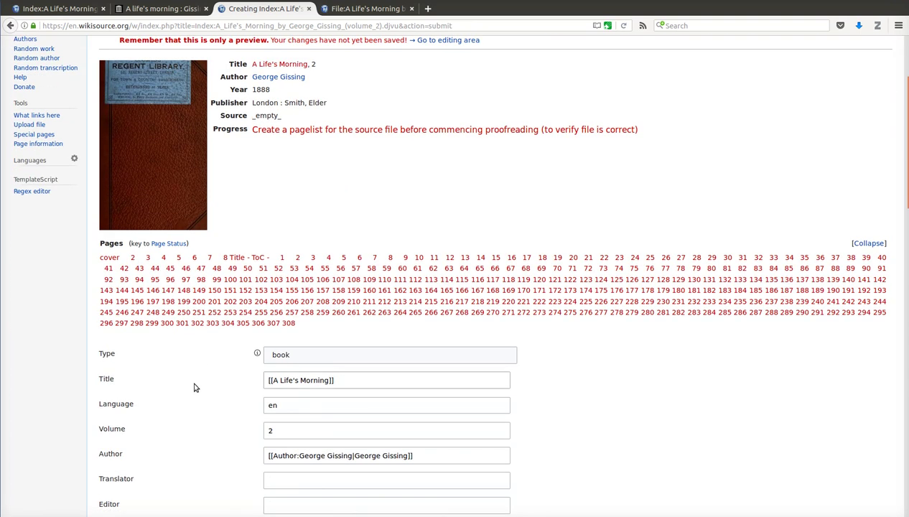
scroll(194, 386, "down", 3)
scroll(201, 381, "down", 4)
scroll(203, 373, "down", 3)
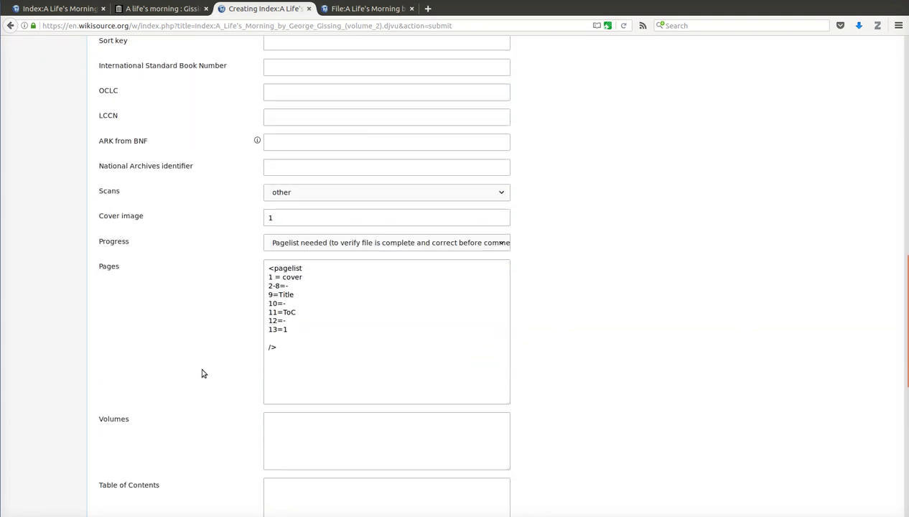
left_click(274, 285)
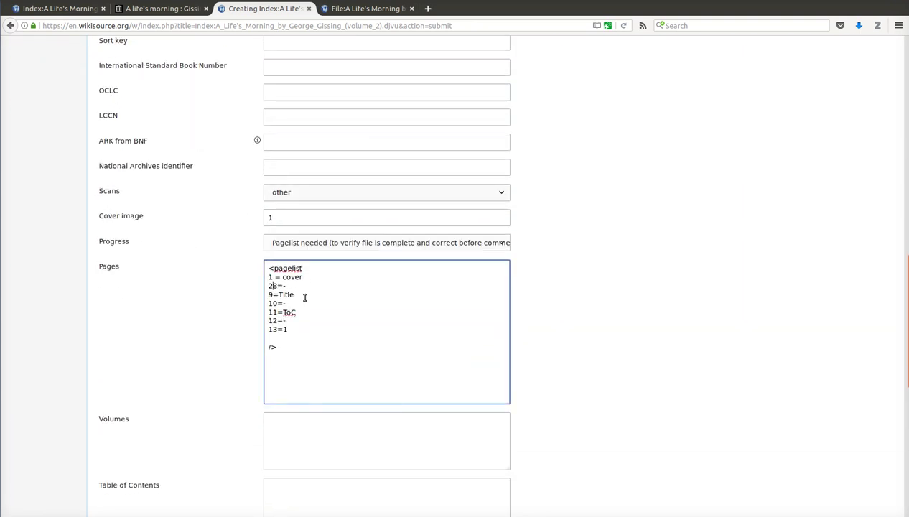
type("to")
scroll(208, 179, "up", 4)
scroll(210, 202, "up", 5)
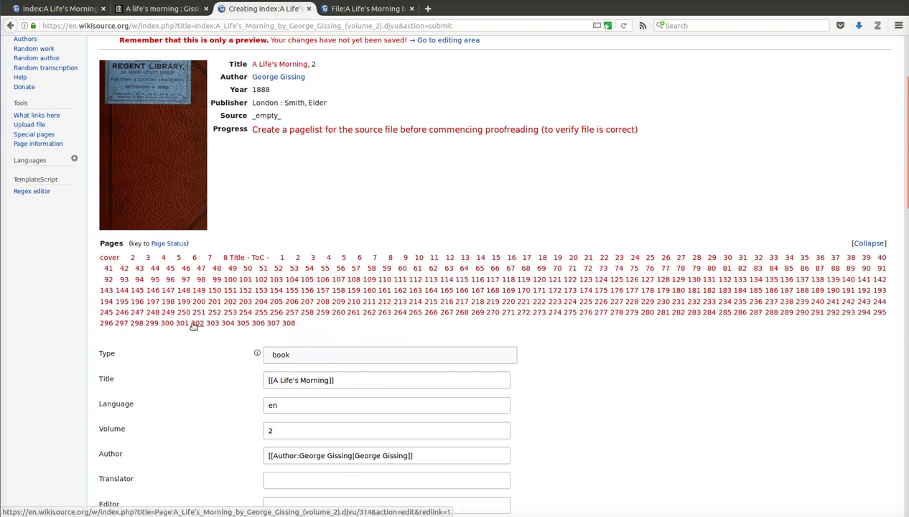
Open the page labelled 302 in a new tab and confirm its printed number is 302
middle_click(196, 323)
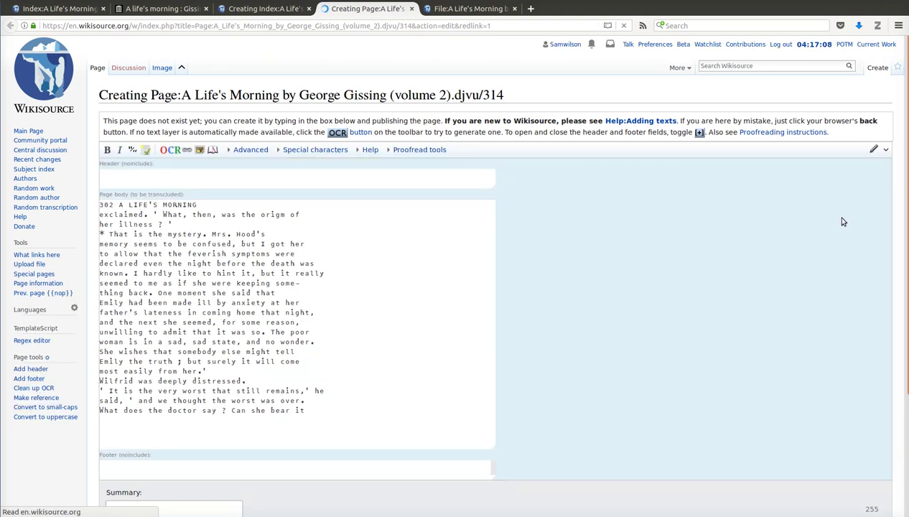
left_click_drag(113, 204, 96, 205)
left_click(275, 9)
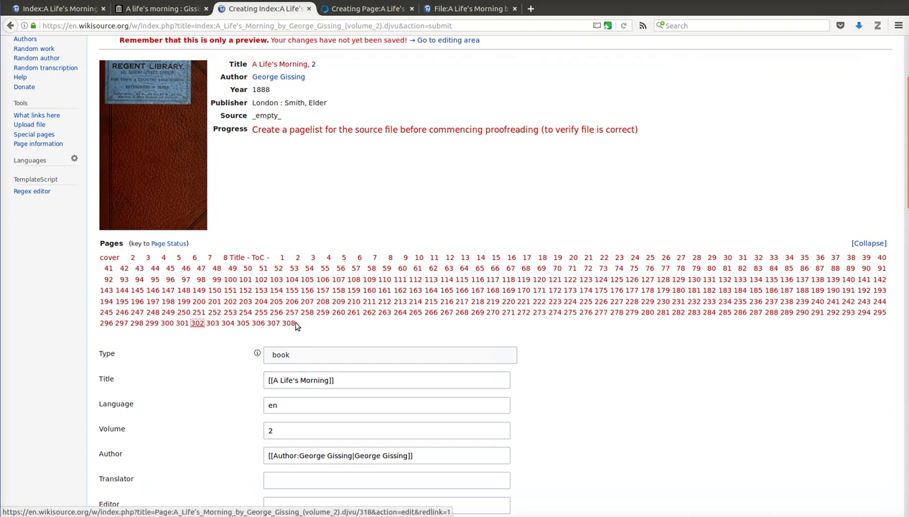
Place the caret on a new pagelist line after 13=1
scroll(621, 334, "down", 2)
scroll(637, 328, "down", 8)
scroll(637, 328, "down", 8)
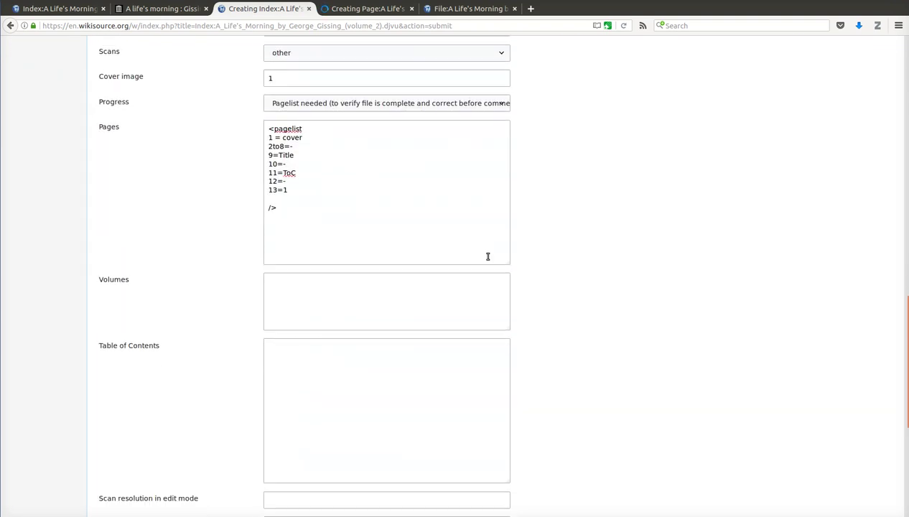
left_click(304, 201)
left_click(338, 9)
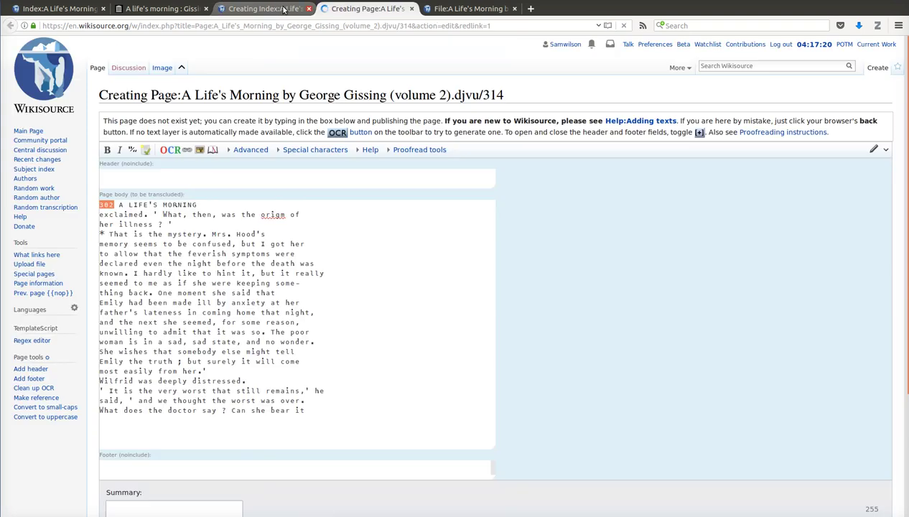
left_click(278, 9)
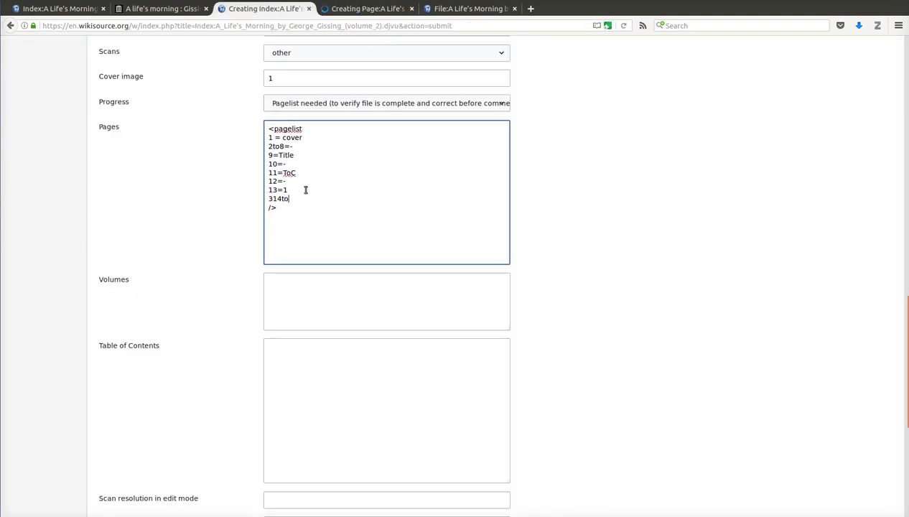
Add 314to320=- to the pagelist after checking the scan count, then preview the numbering
key("alt+Tab")
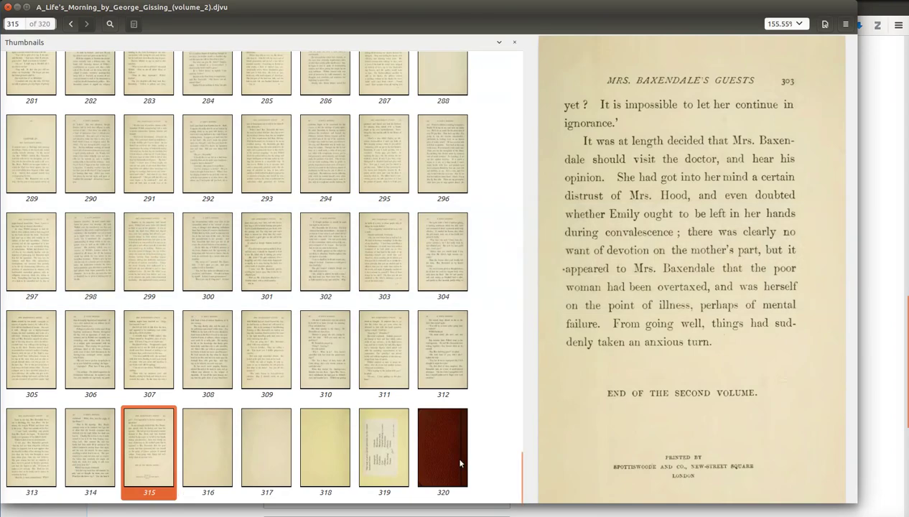
key("alt+Tab")
type("to320=-")
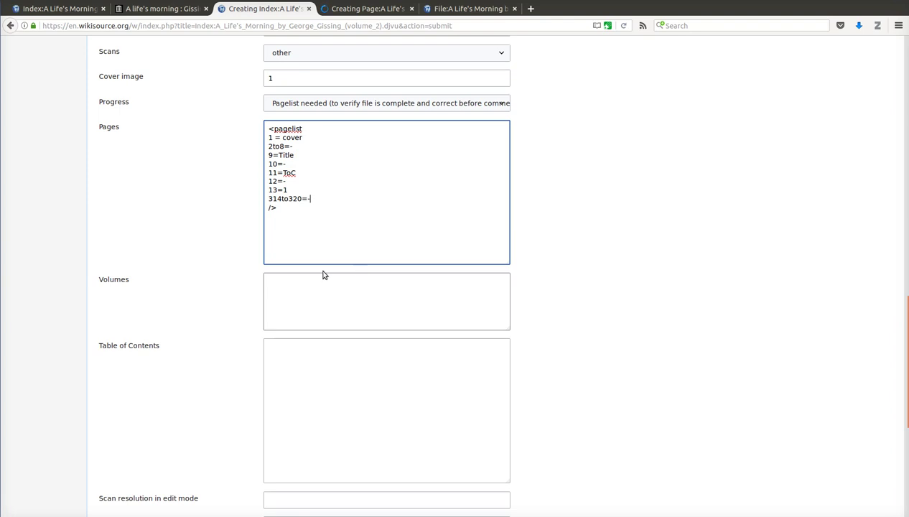
scroll(203, 262, "down", 1)
scroll(200, 287, "down", 7)
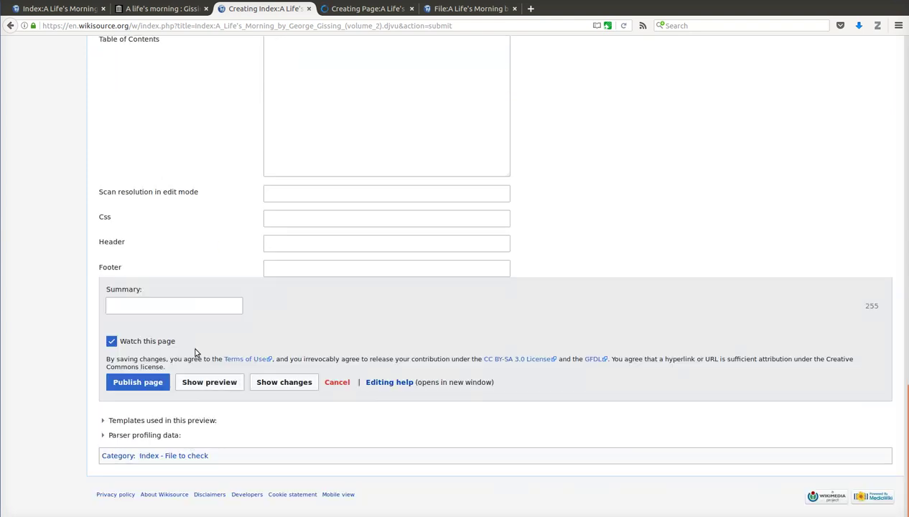
left_click(215, 384)
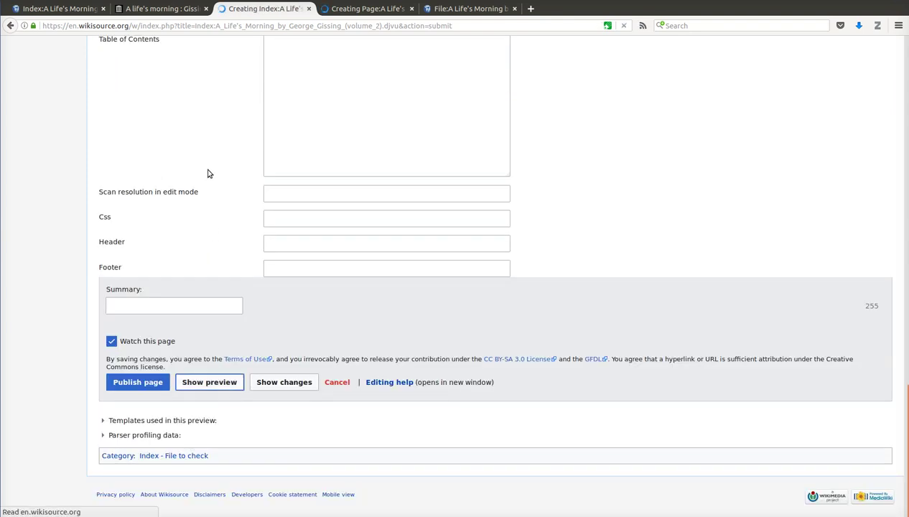
scroll(303, 307, "down", 1)
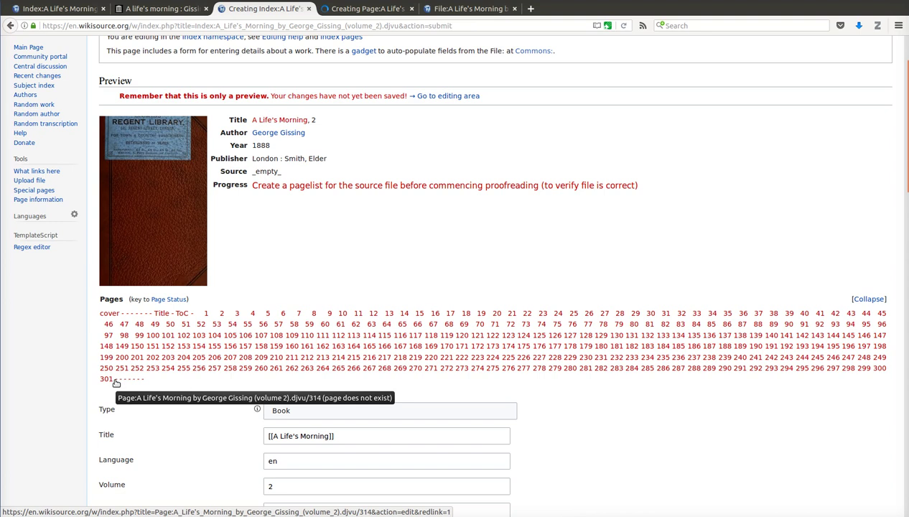
Correct the trailing range to 315to320=- and publish the index page
scroll(90, 382, "down", 5)
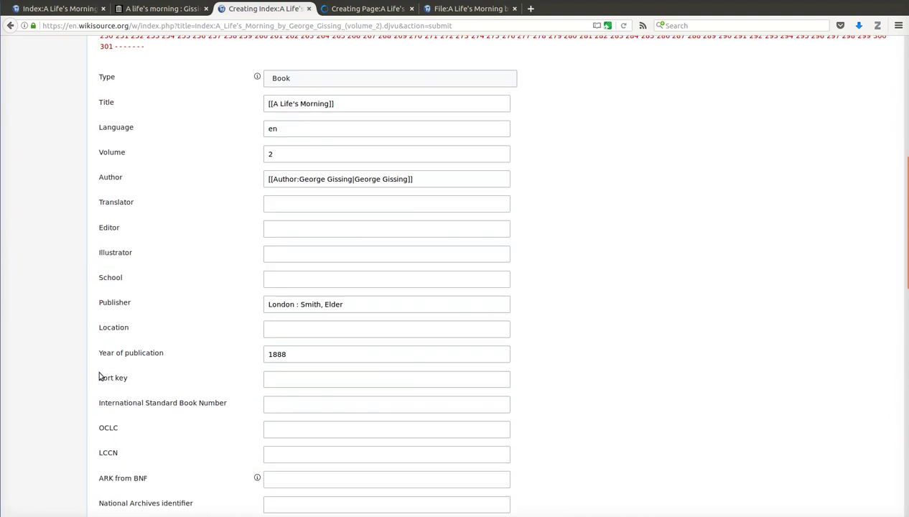
scroll(101, 377, "down", 8)
scroll(119, 368, "down", 7)
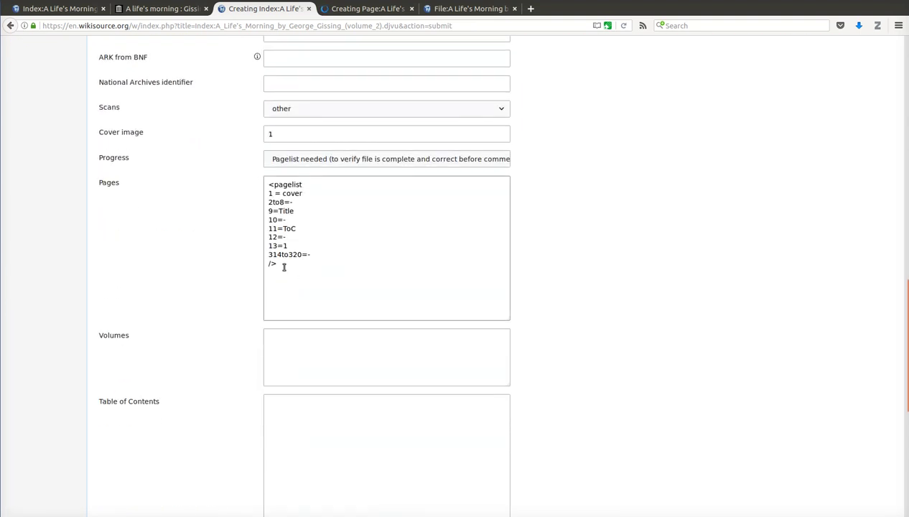
left_click_drag(281, 257, 278, 255)
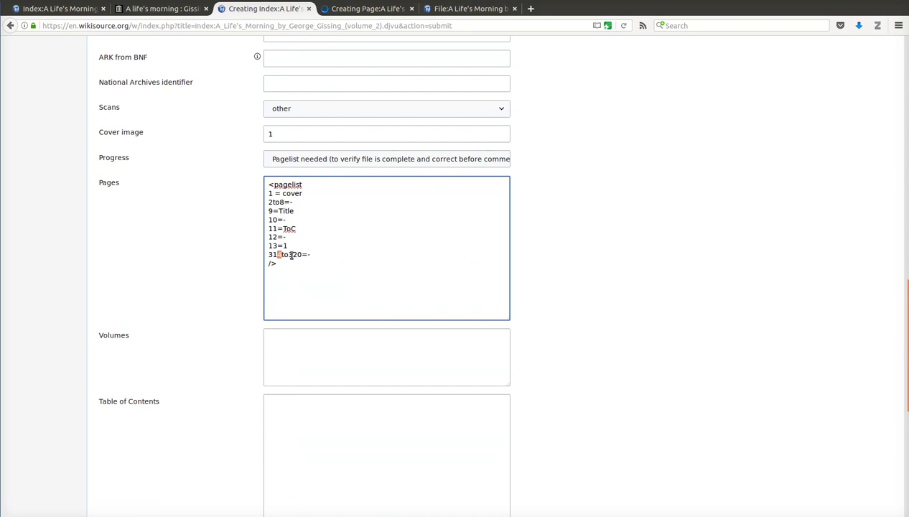
type("5")
scroll(167, 208, "down", 2)
scroll(169, 207, "down", 5)
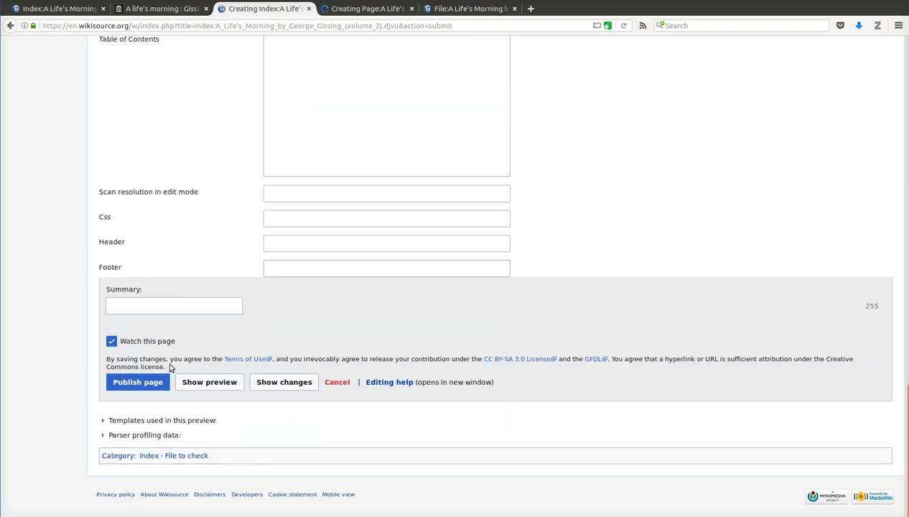
left_click(143, 383)
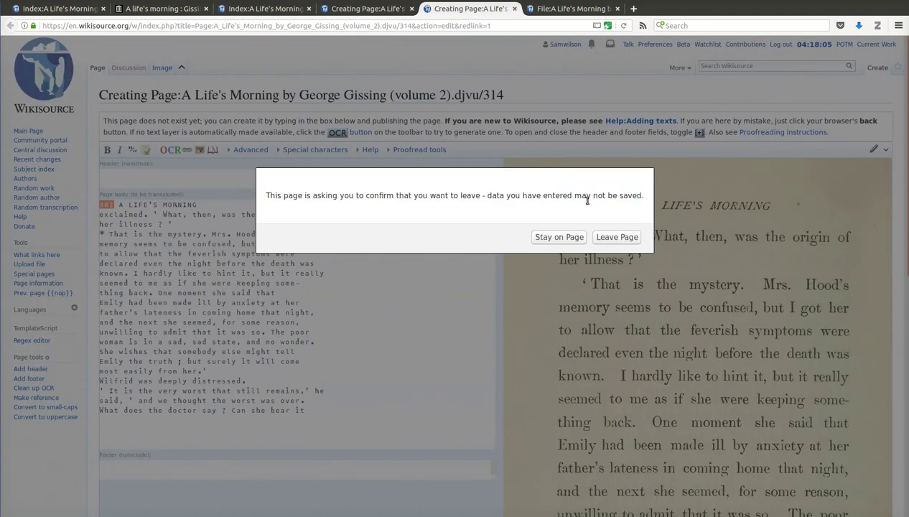
Leave the unsaved page edit and close the Creating Page and File tabs
left_click(611, 238)
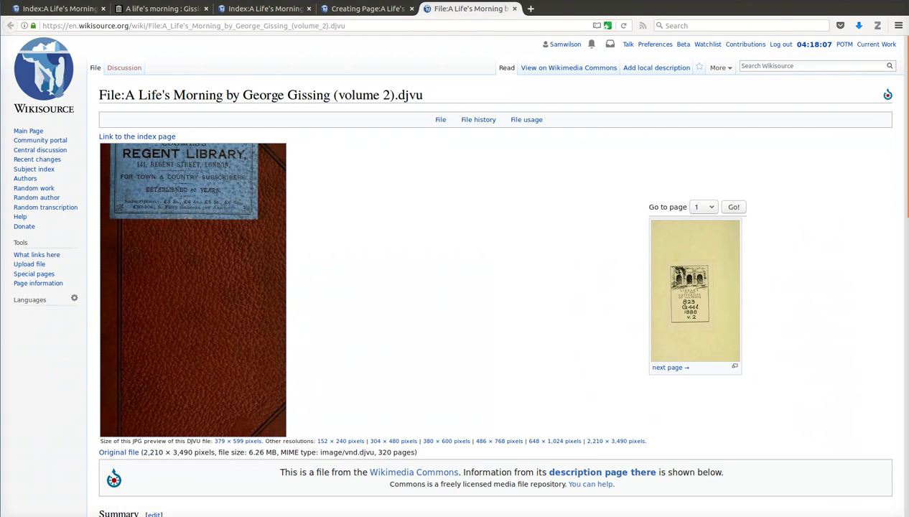
left_click(367, 8)
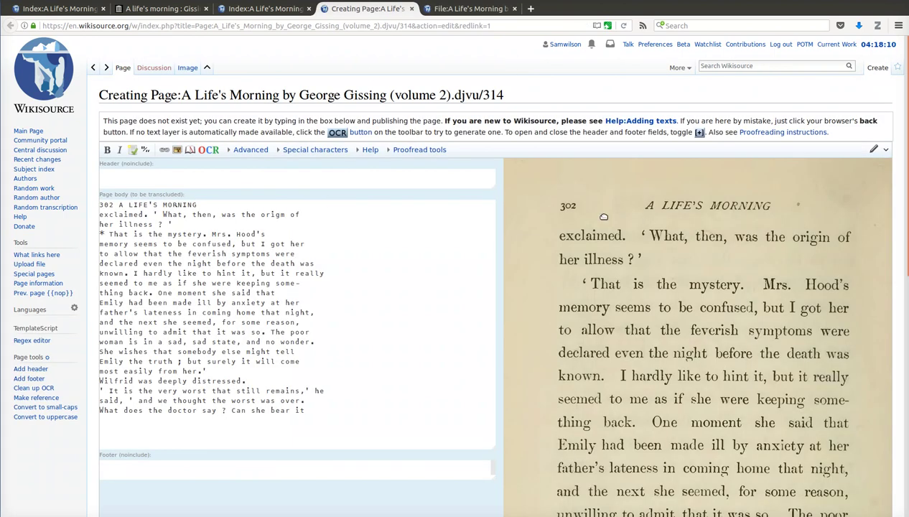
left_click(412, 9)
left_click(411, 8)
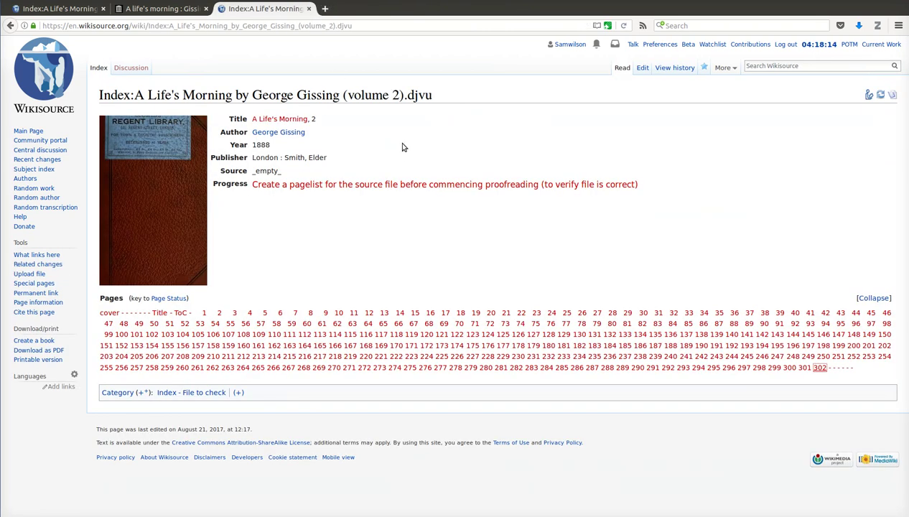
Edit the index page and set Progress to To be proofread
left_click(643, 68)
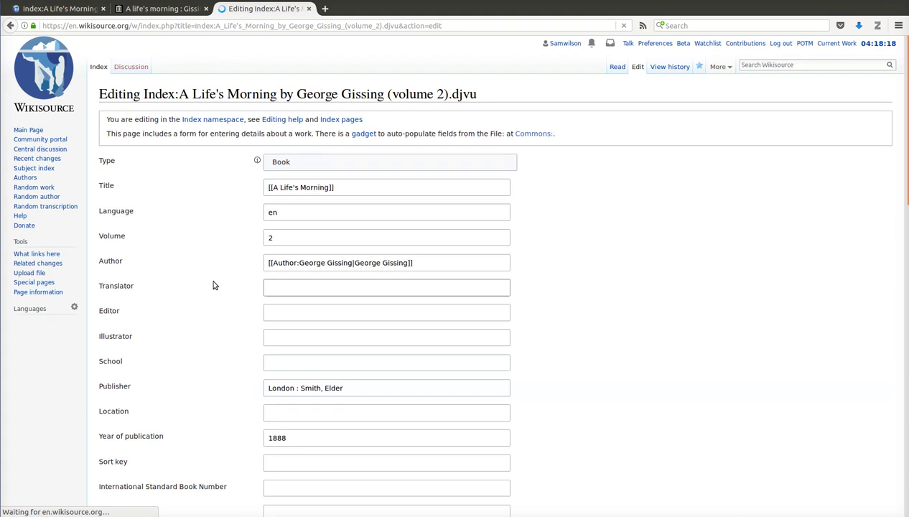
scroll(213, 284, "down", 5)
scroll(203, 319, "down", 5)
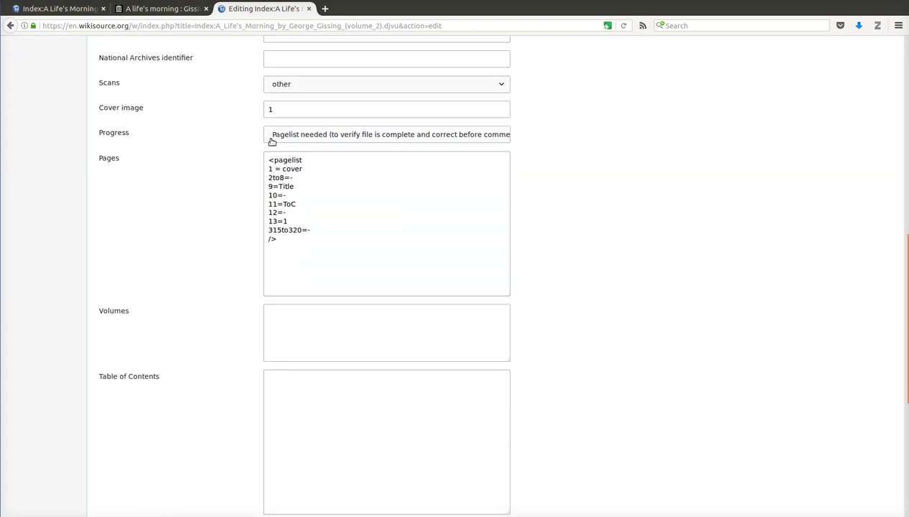
left_click(316, 136)
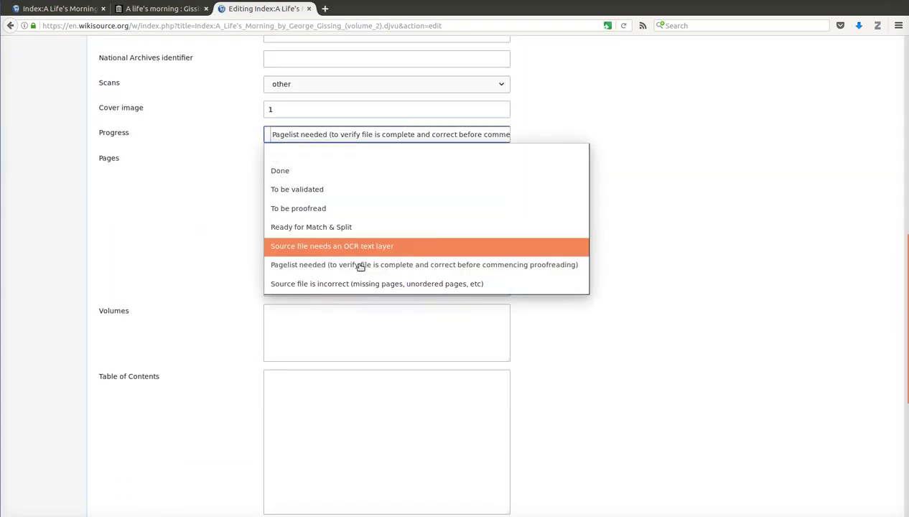
left_click(358, 209)
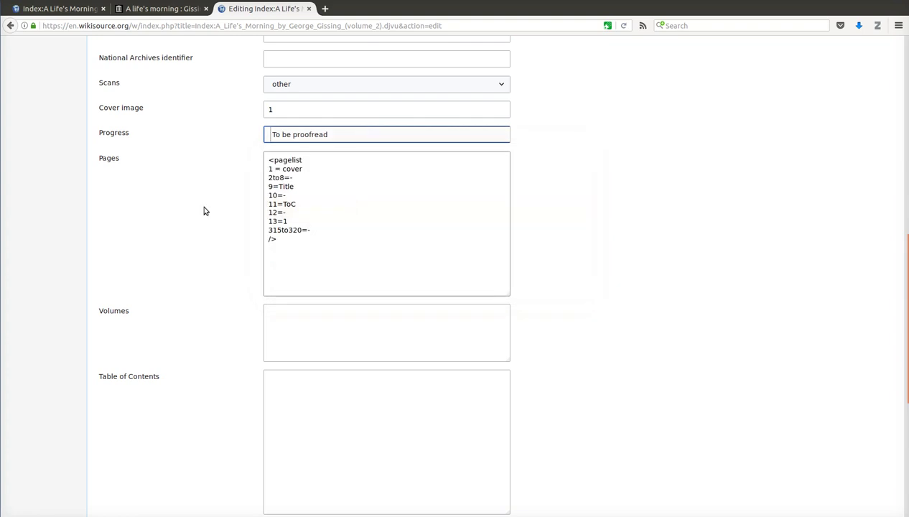
Set the cover image to 9 and the scans type to djvu, then publish the changes
scroll(163, 220, "up", 2)
left_click(302, 193)
double_click(302, 193)
type("9")
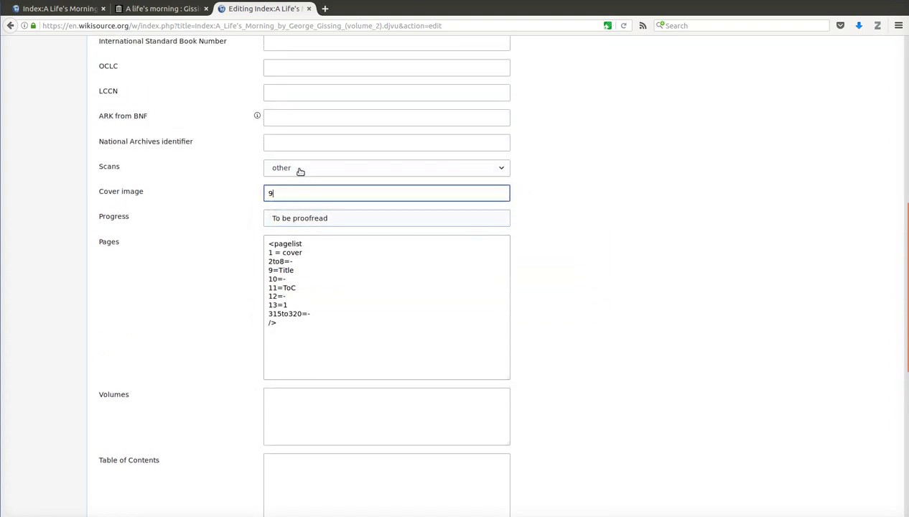
left_click(298, 170)
left_click(307, 204)
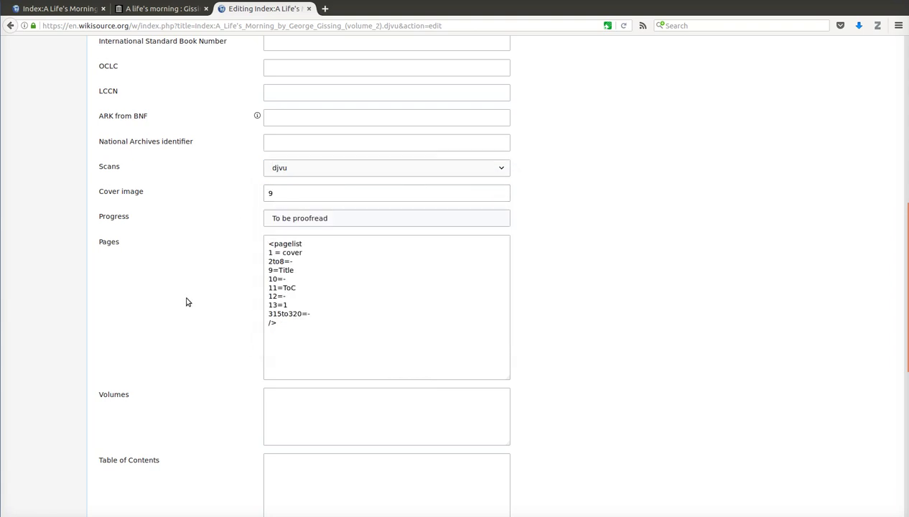
scroll(183, 301, "down", 3)
scroll(183, 302, "down", 4)
scroll(183, 301, "down", 3)
left_click(152, 418)
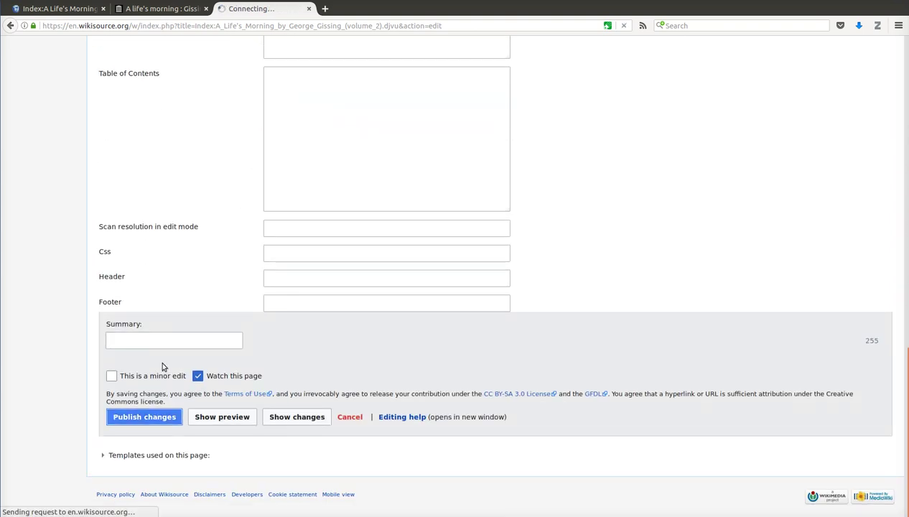